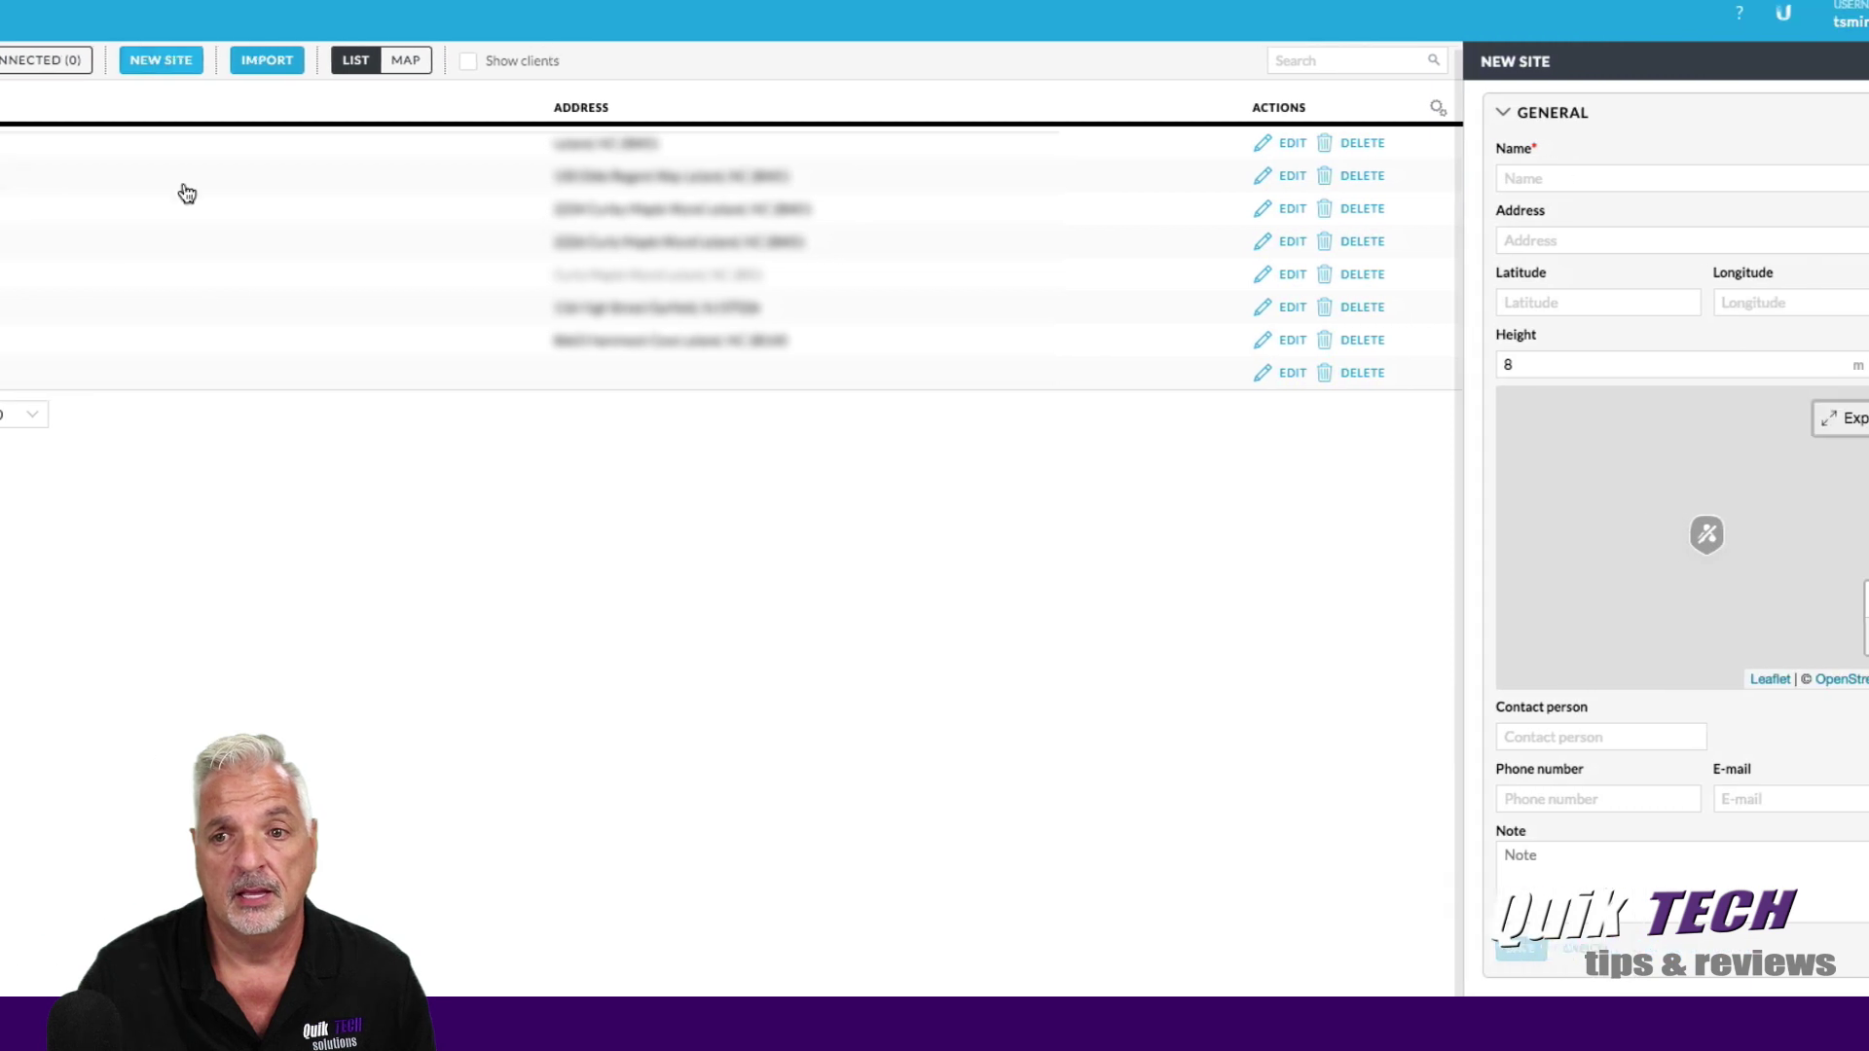
Enter the site name Lab and the site's street address.
left_click(1454, 177)
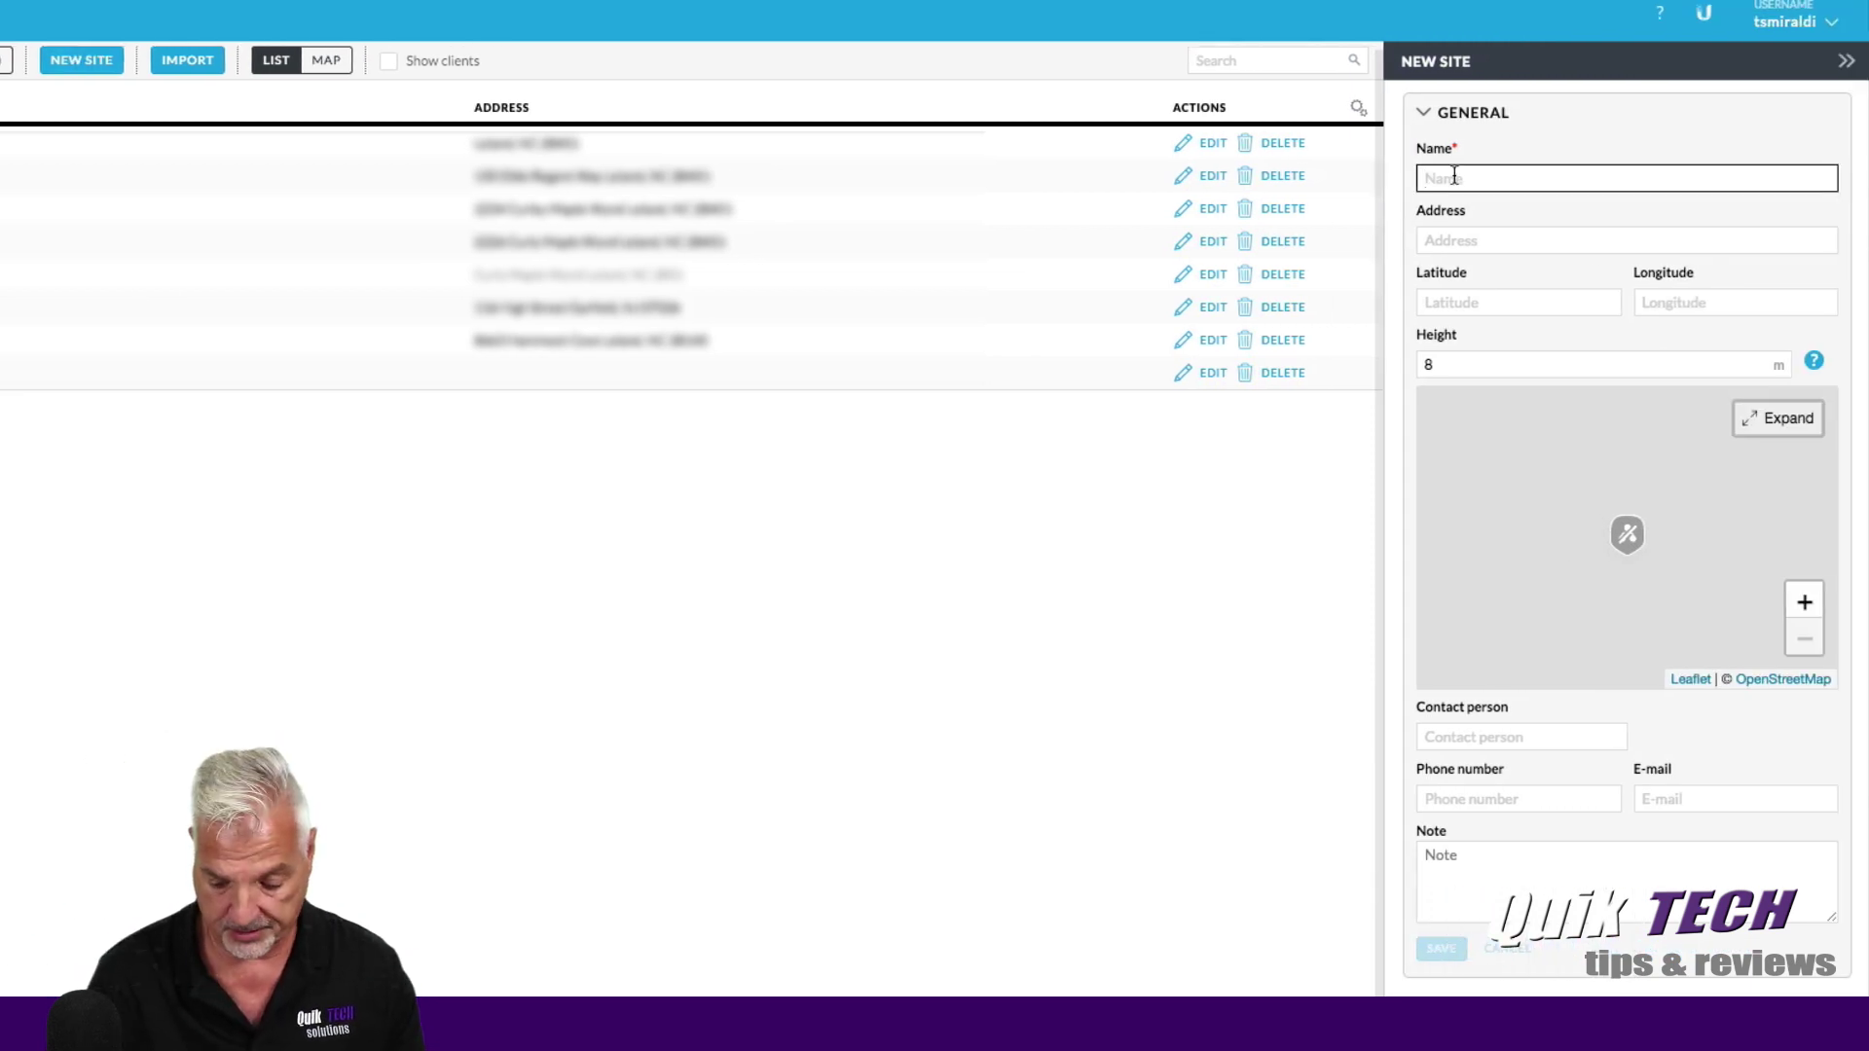
type("Lab")
left_click(1427, 241)
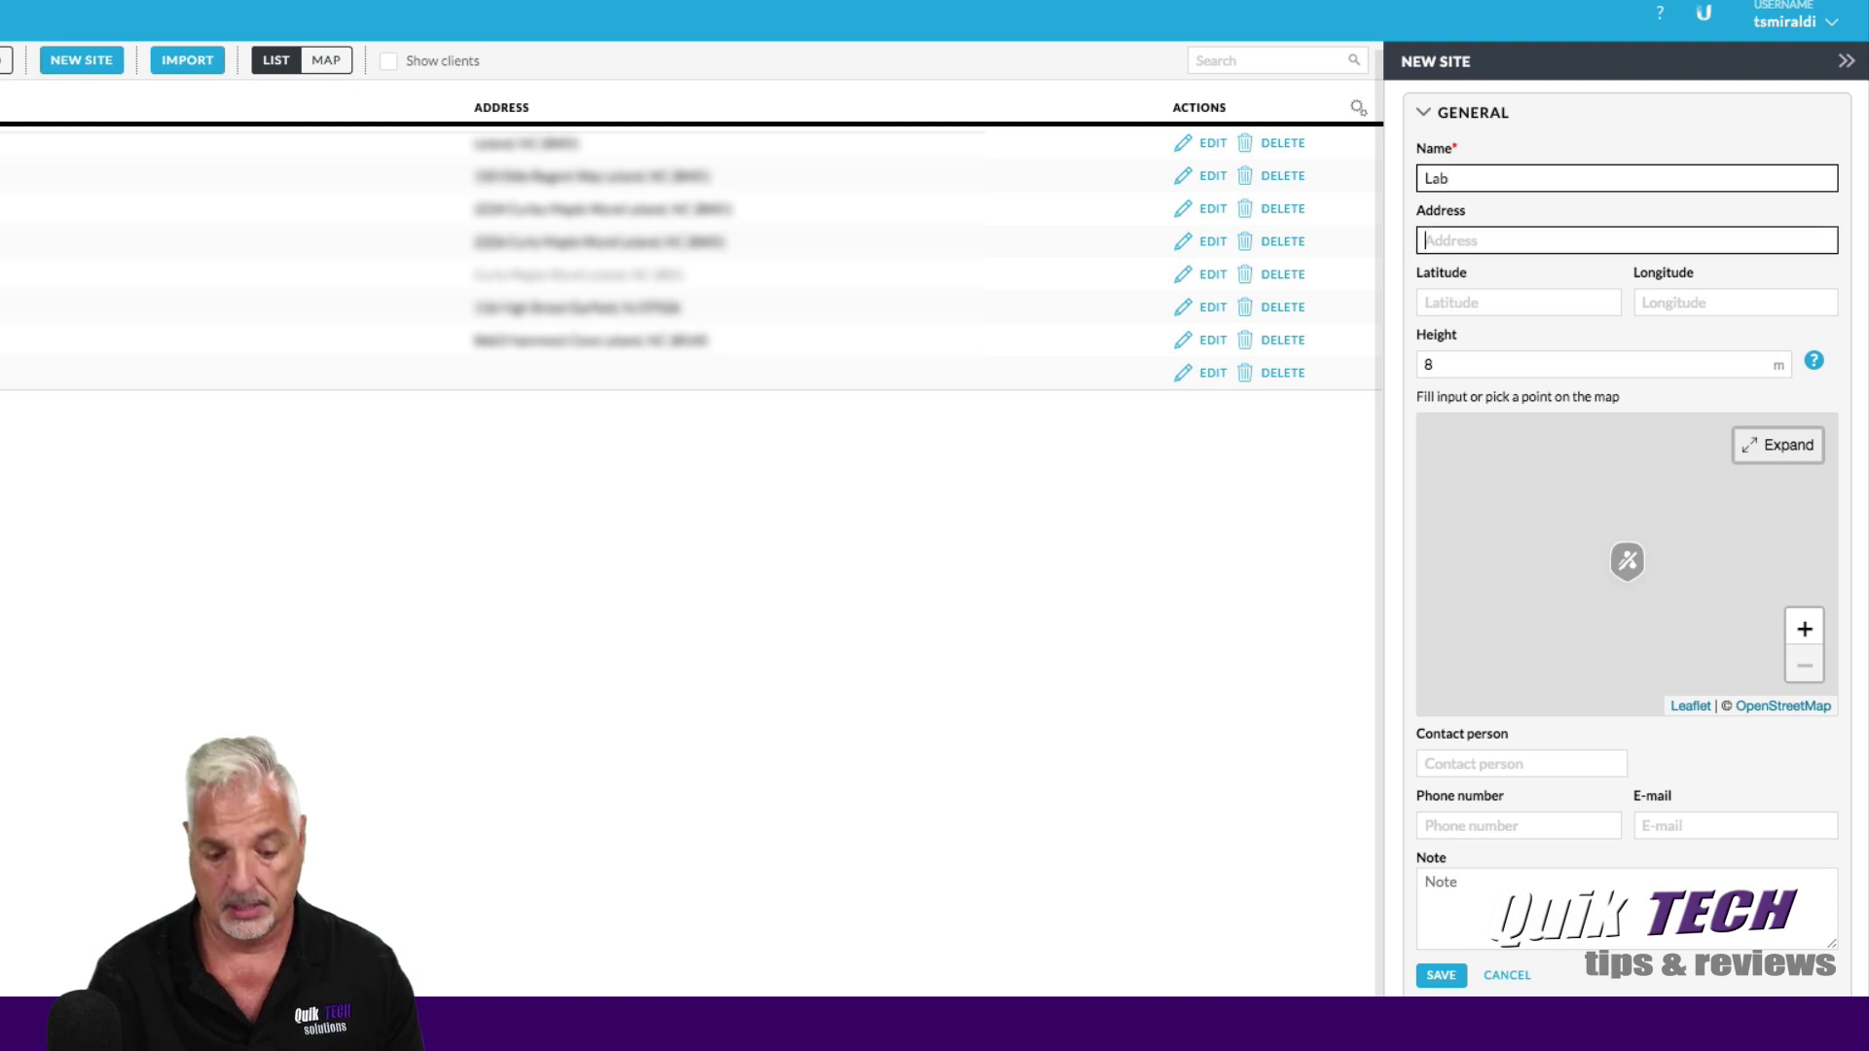
type("123 Lab Way")
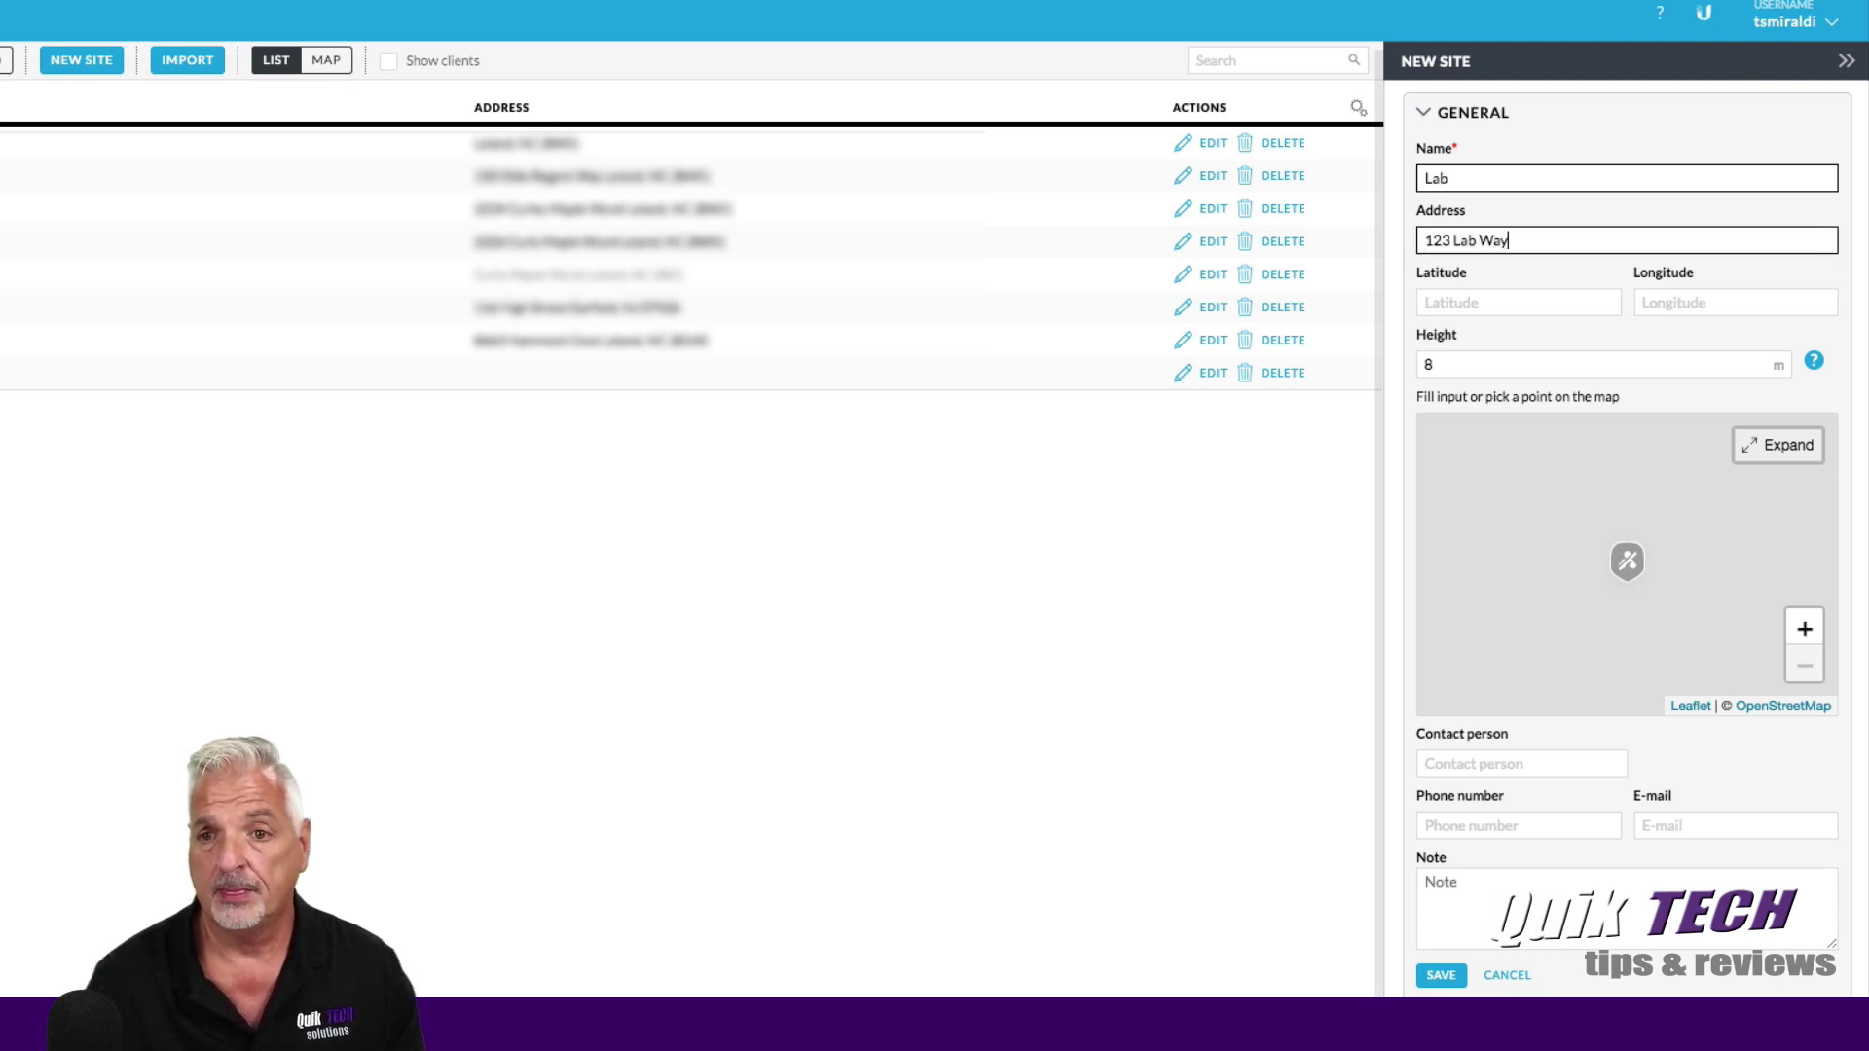
Fill in the site's contact person, phone number and e-mail address.
left_click(1445, 764)
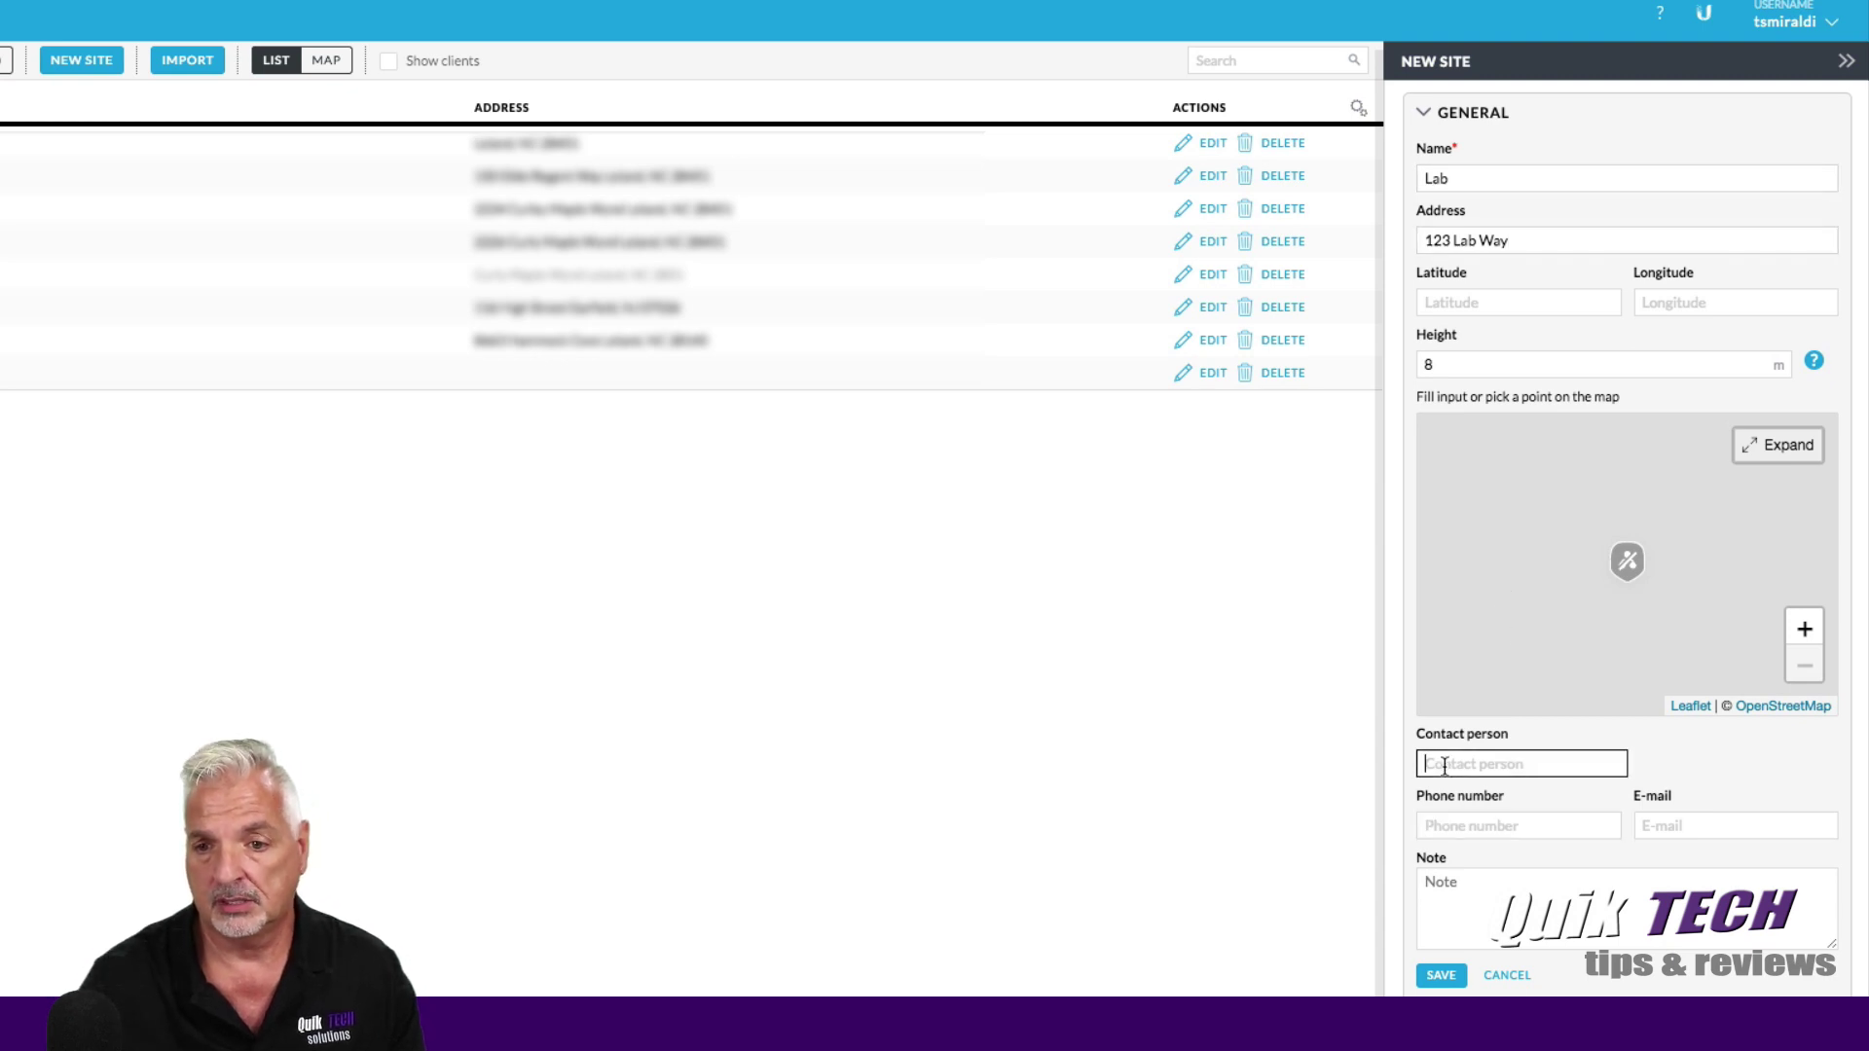
type("Tony")
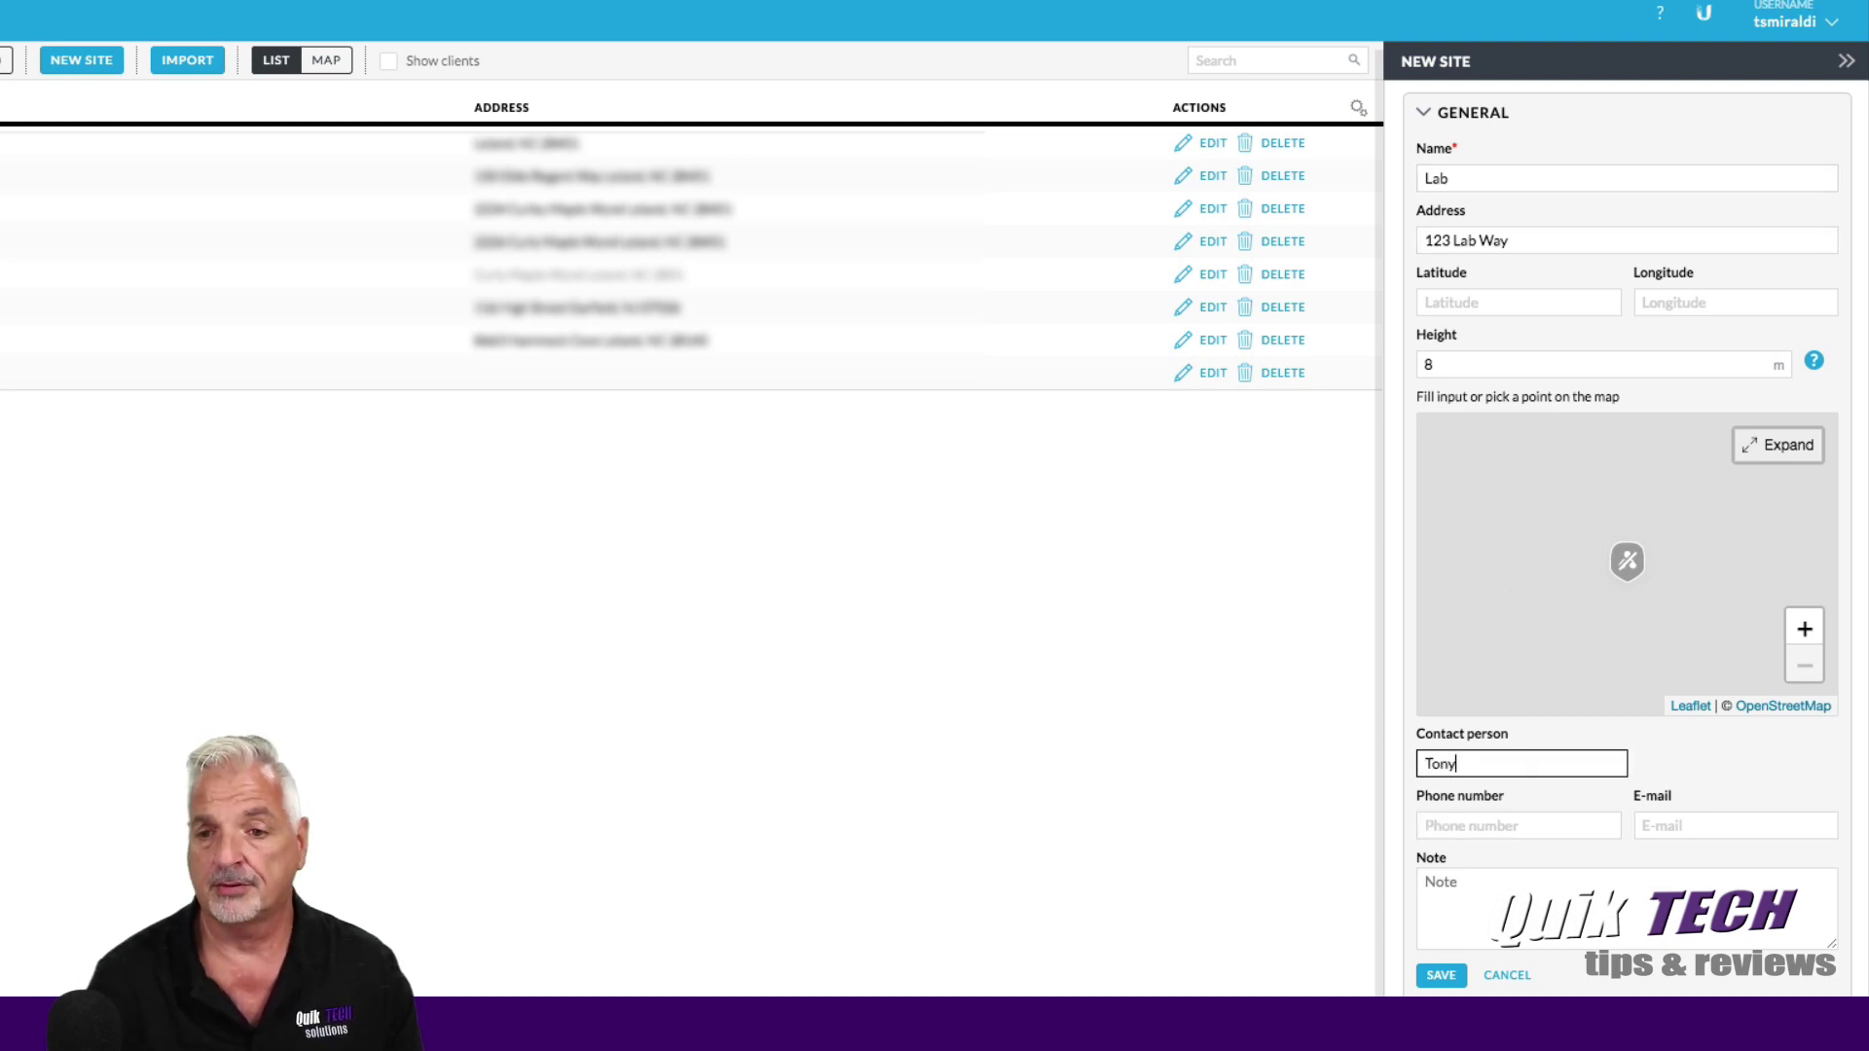
left_click(1452, 830)
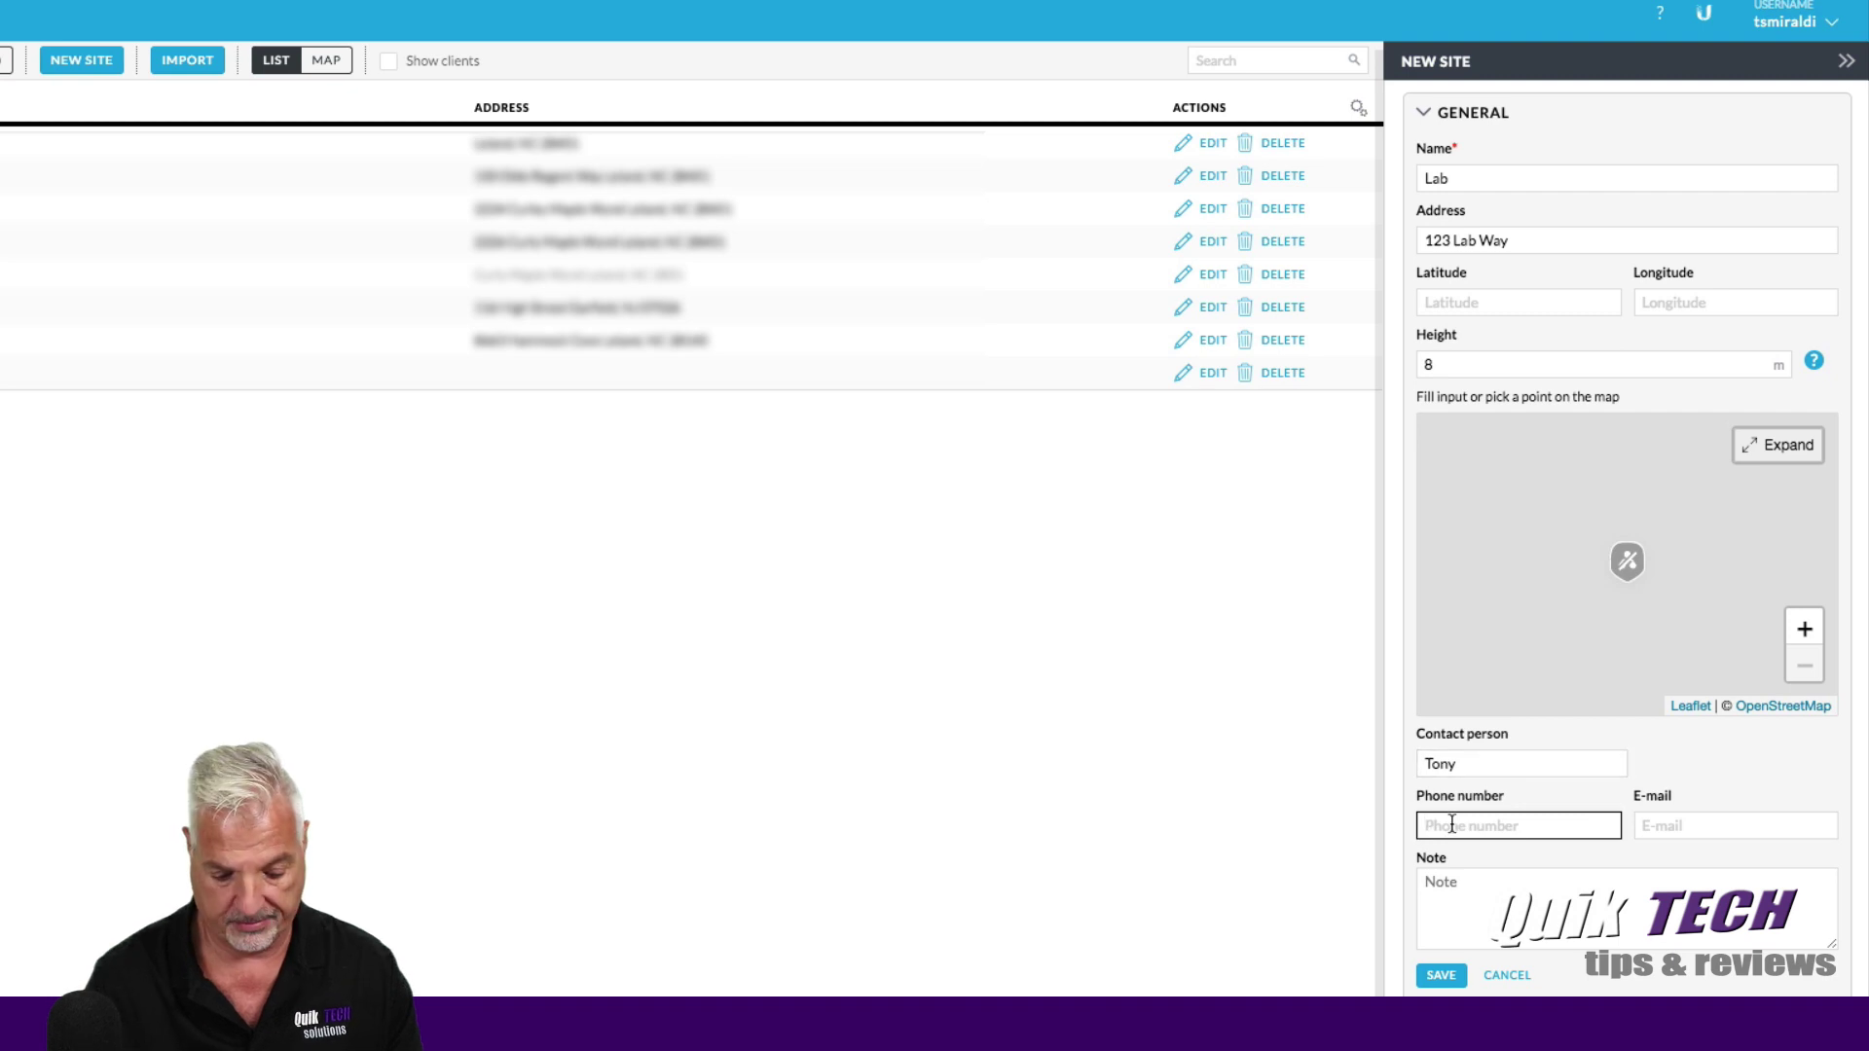
type("1234567890")
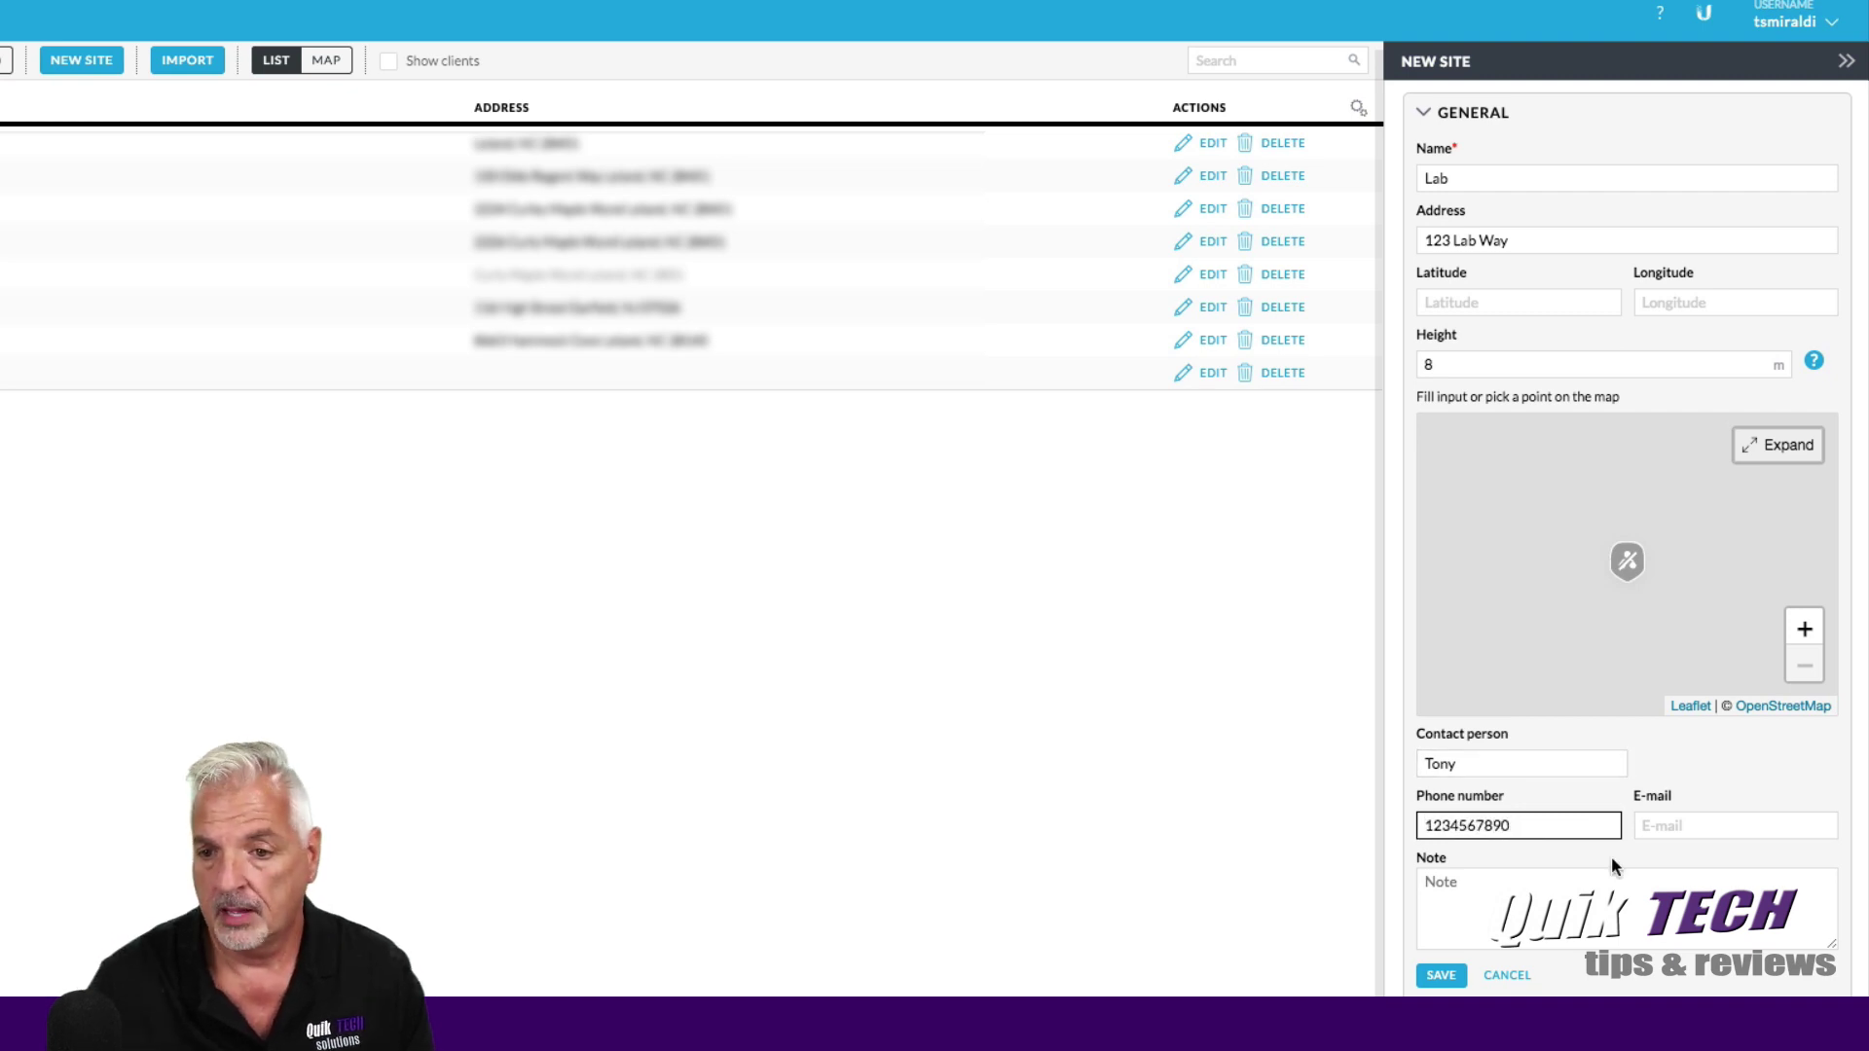
left_click(1690, 829)
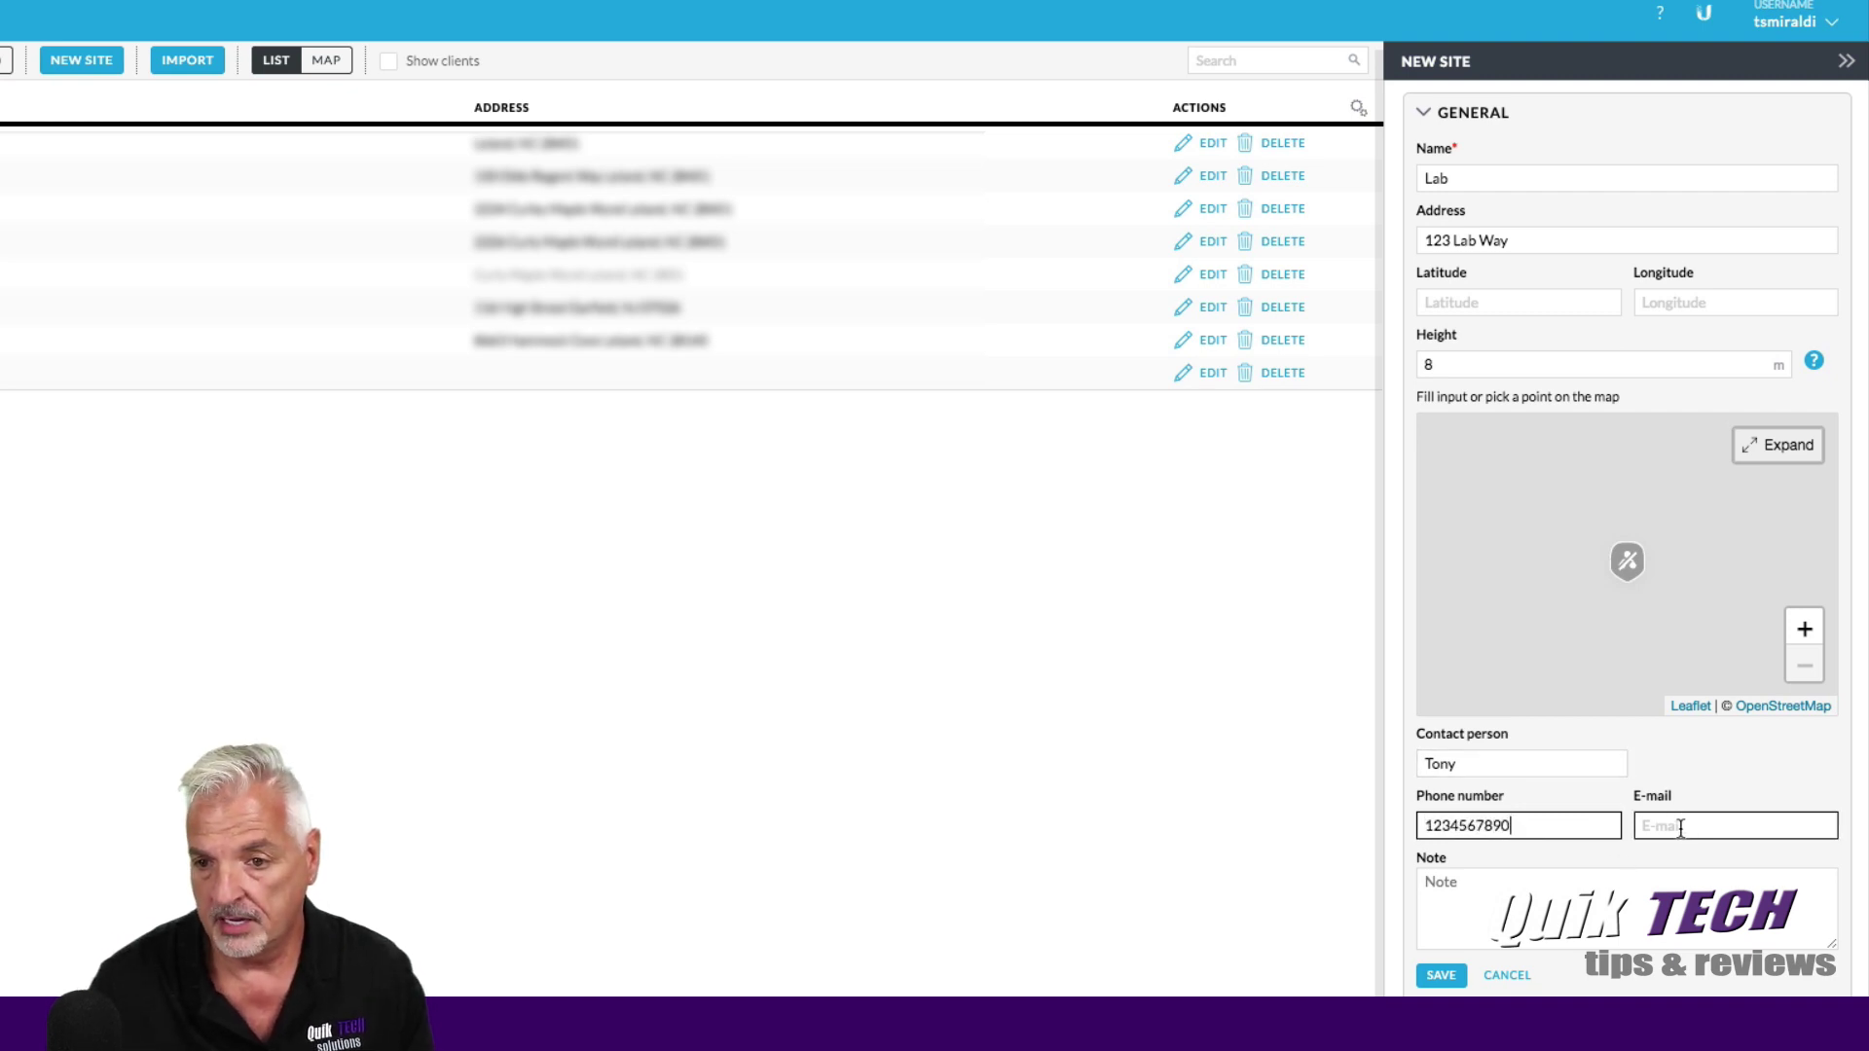
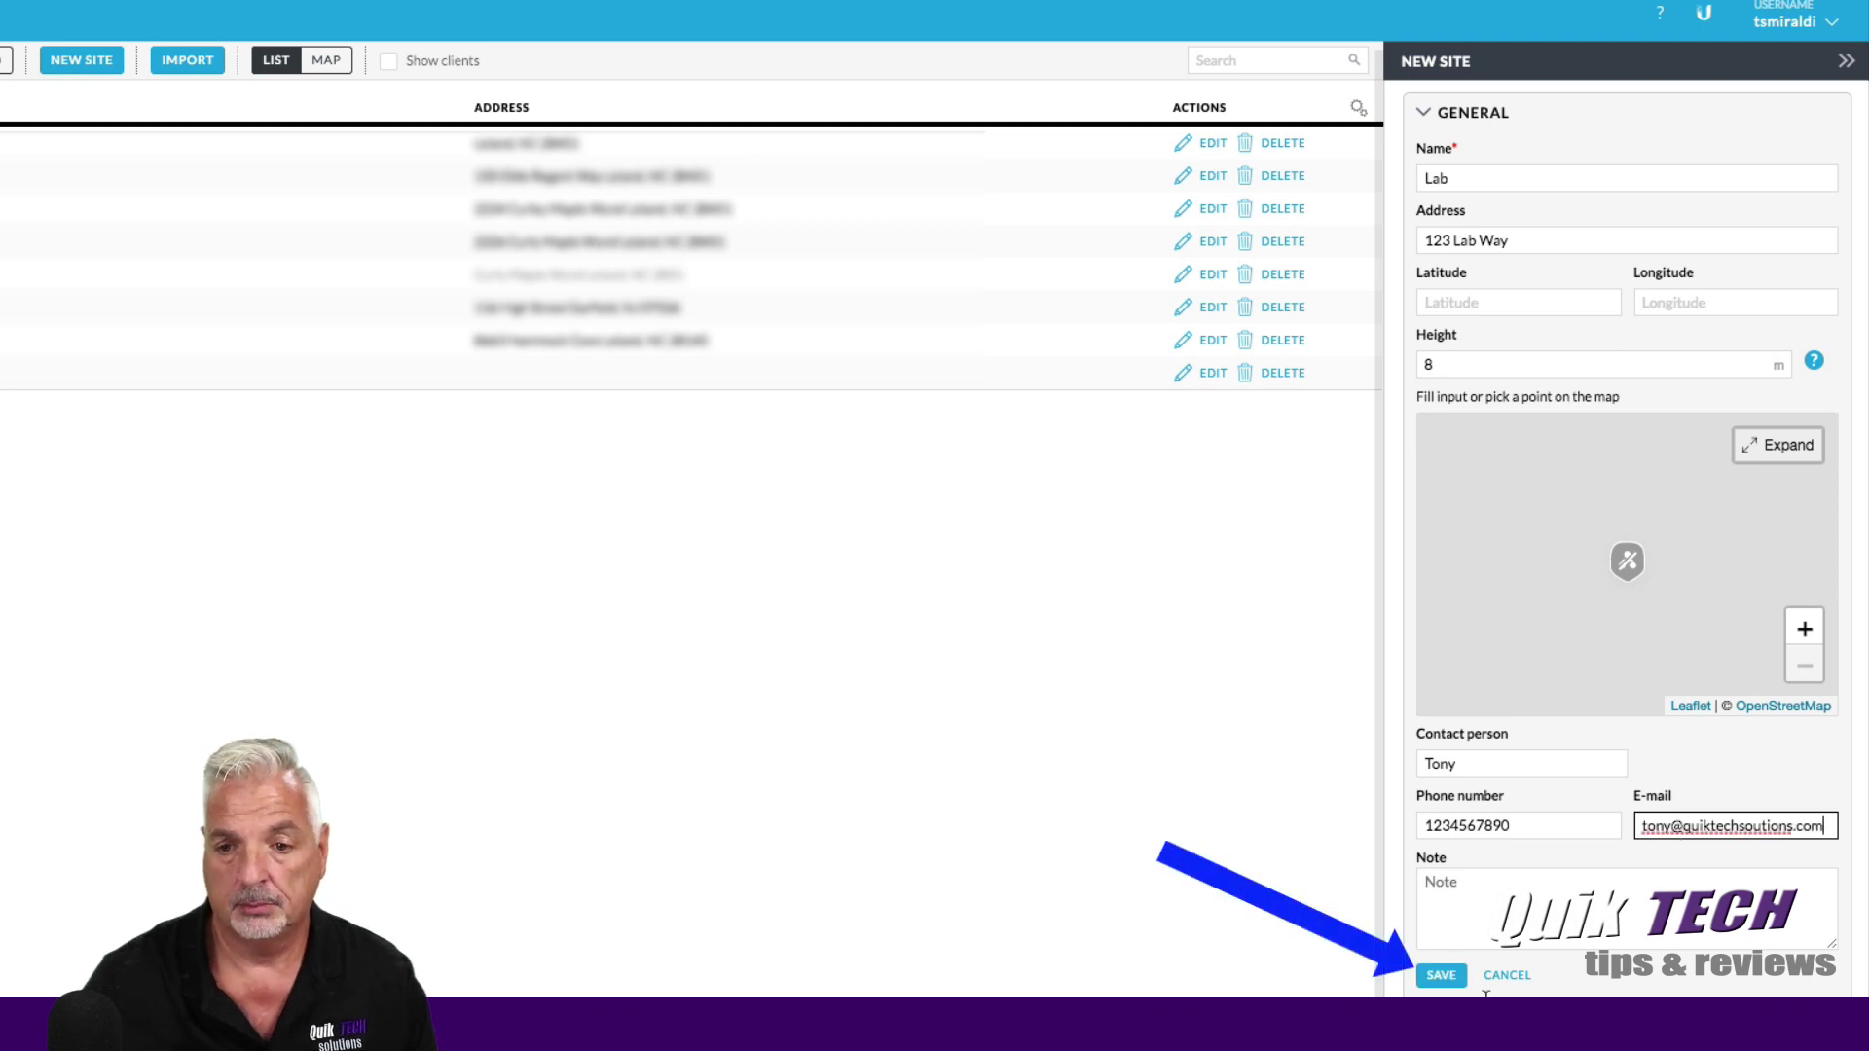
Save the Lab site and switch to the Devices list.
left_click(1441, 977)
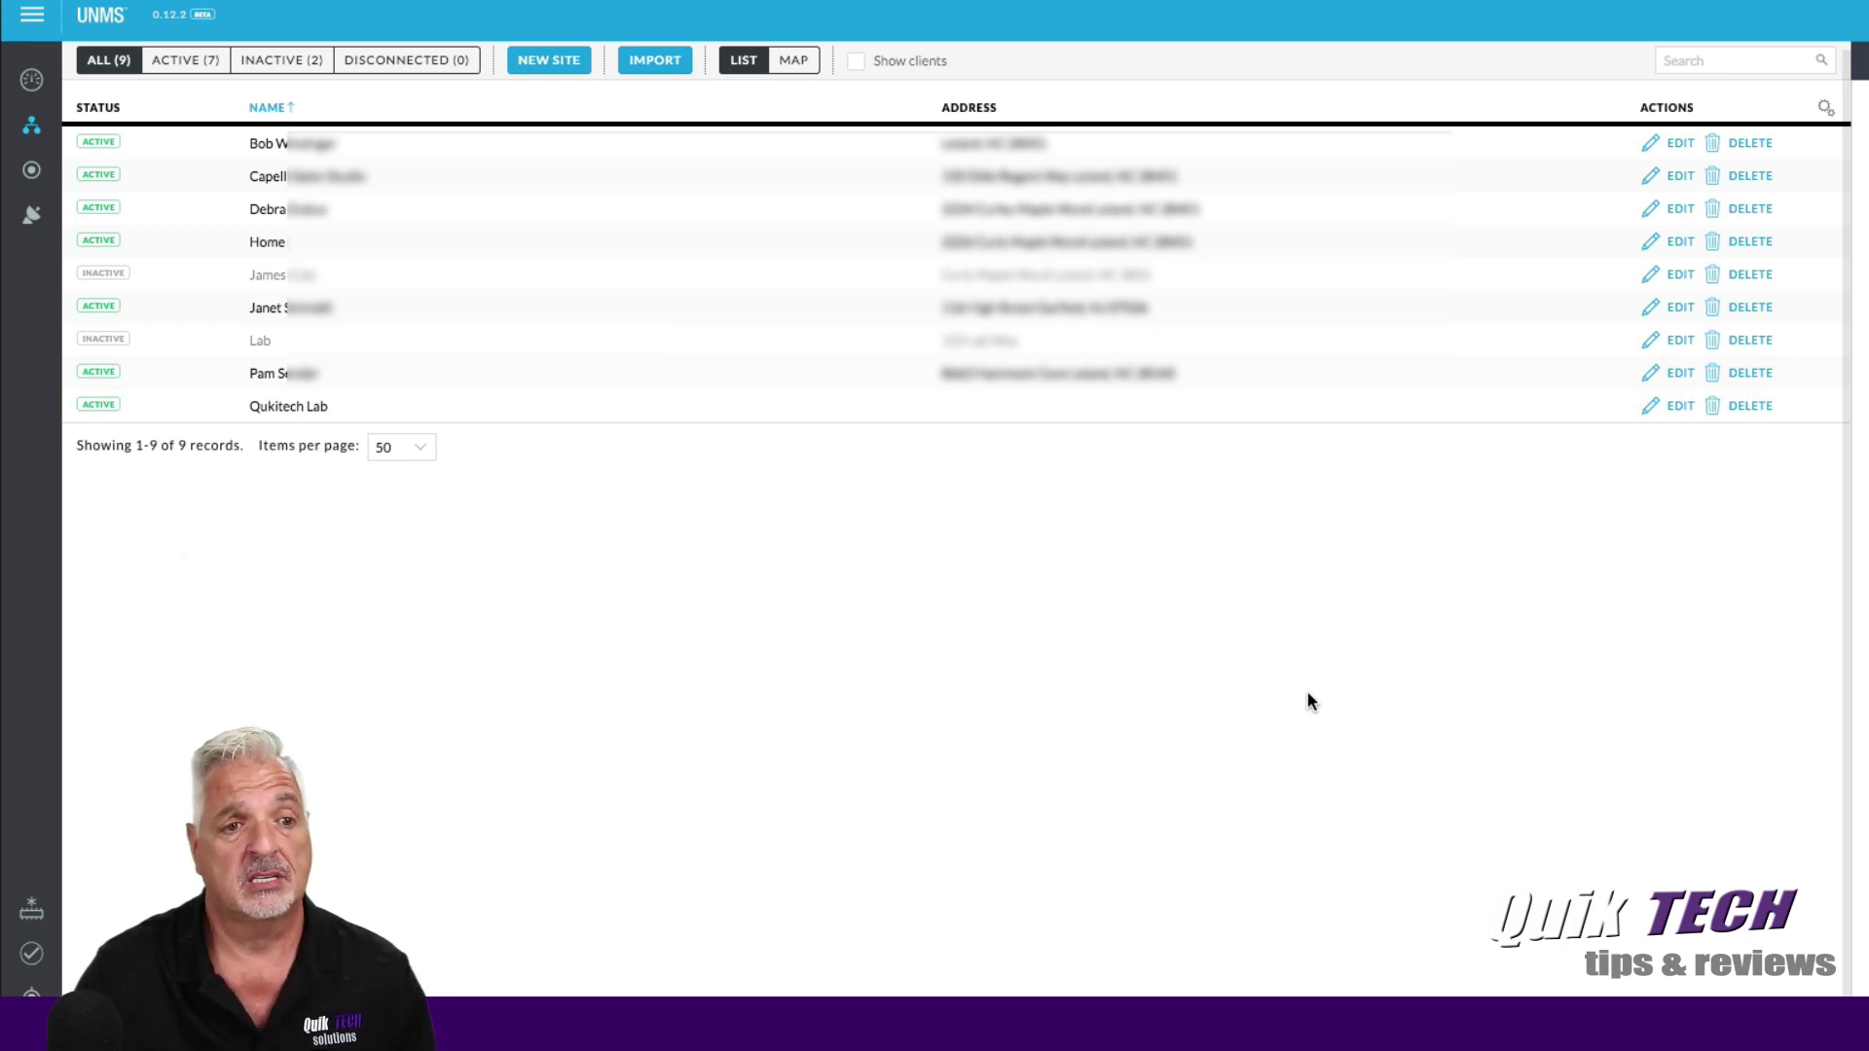
left_click(30, 218)
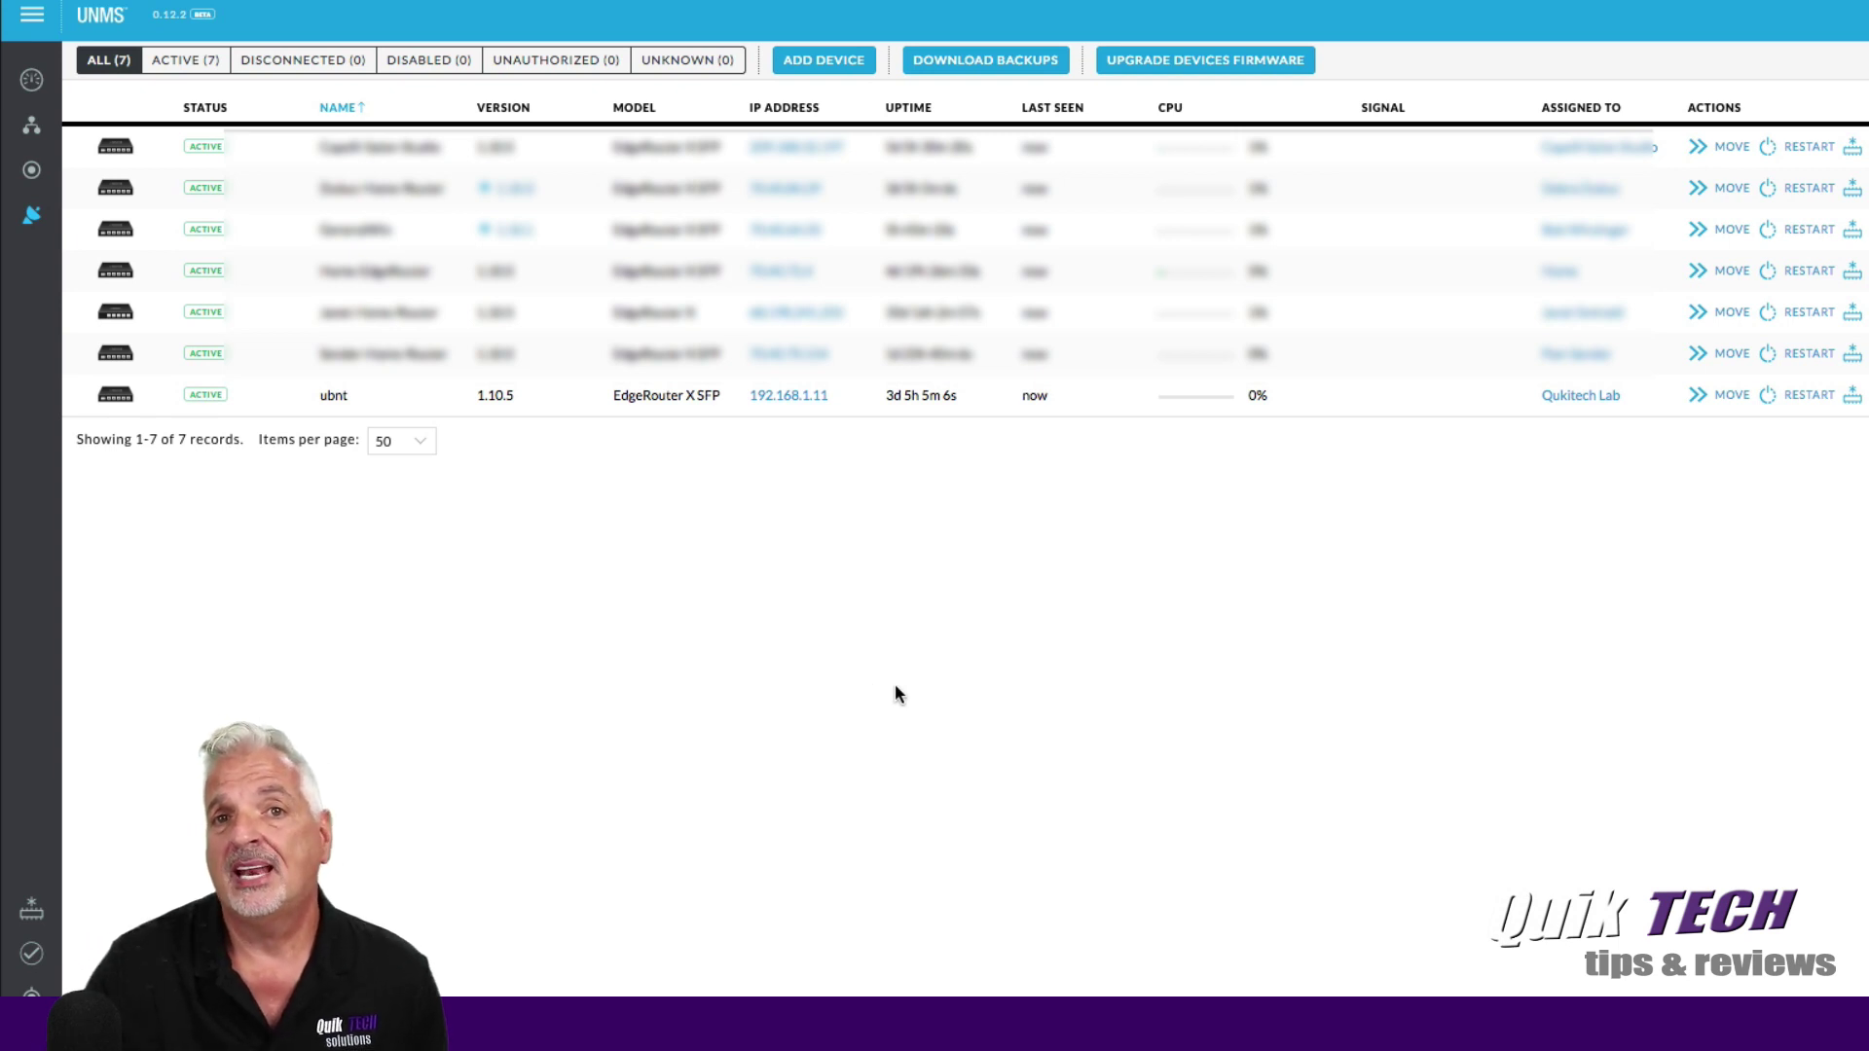
Copy the UNMS connection key from the Add Device panel to the clipboard.
left_click(819, 61)
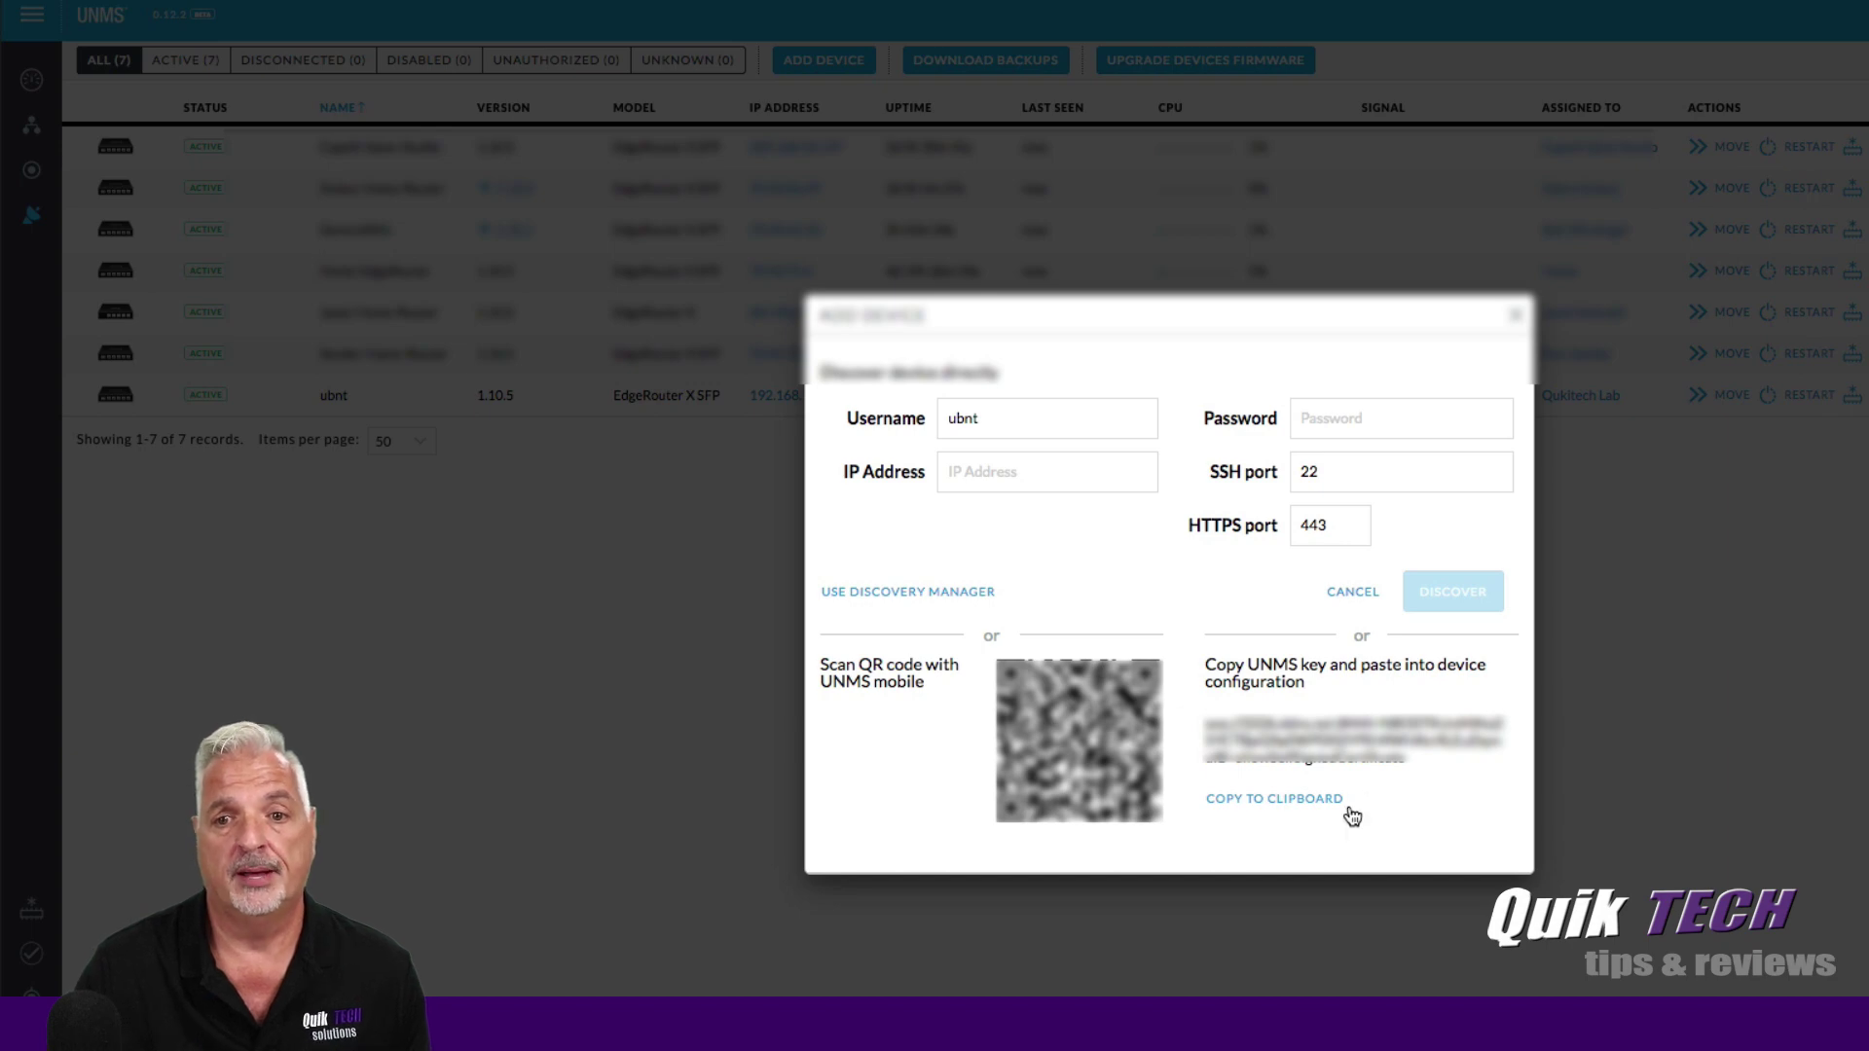
left_click(1519, 321)
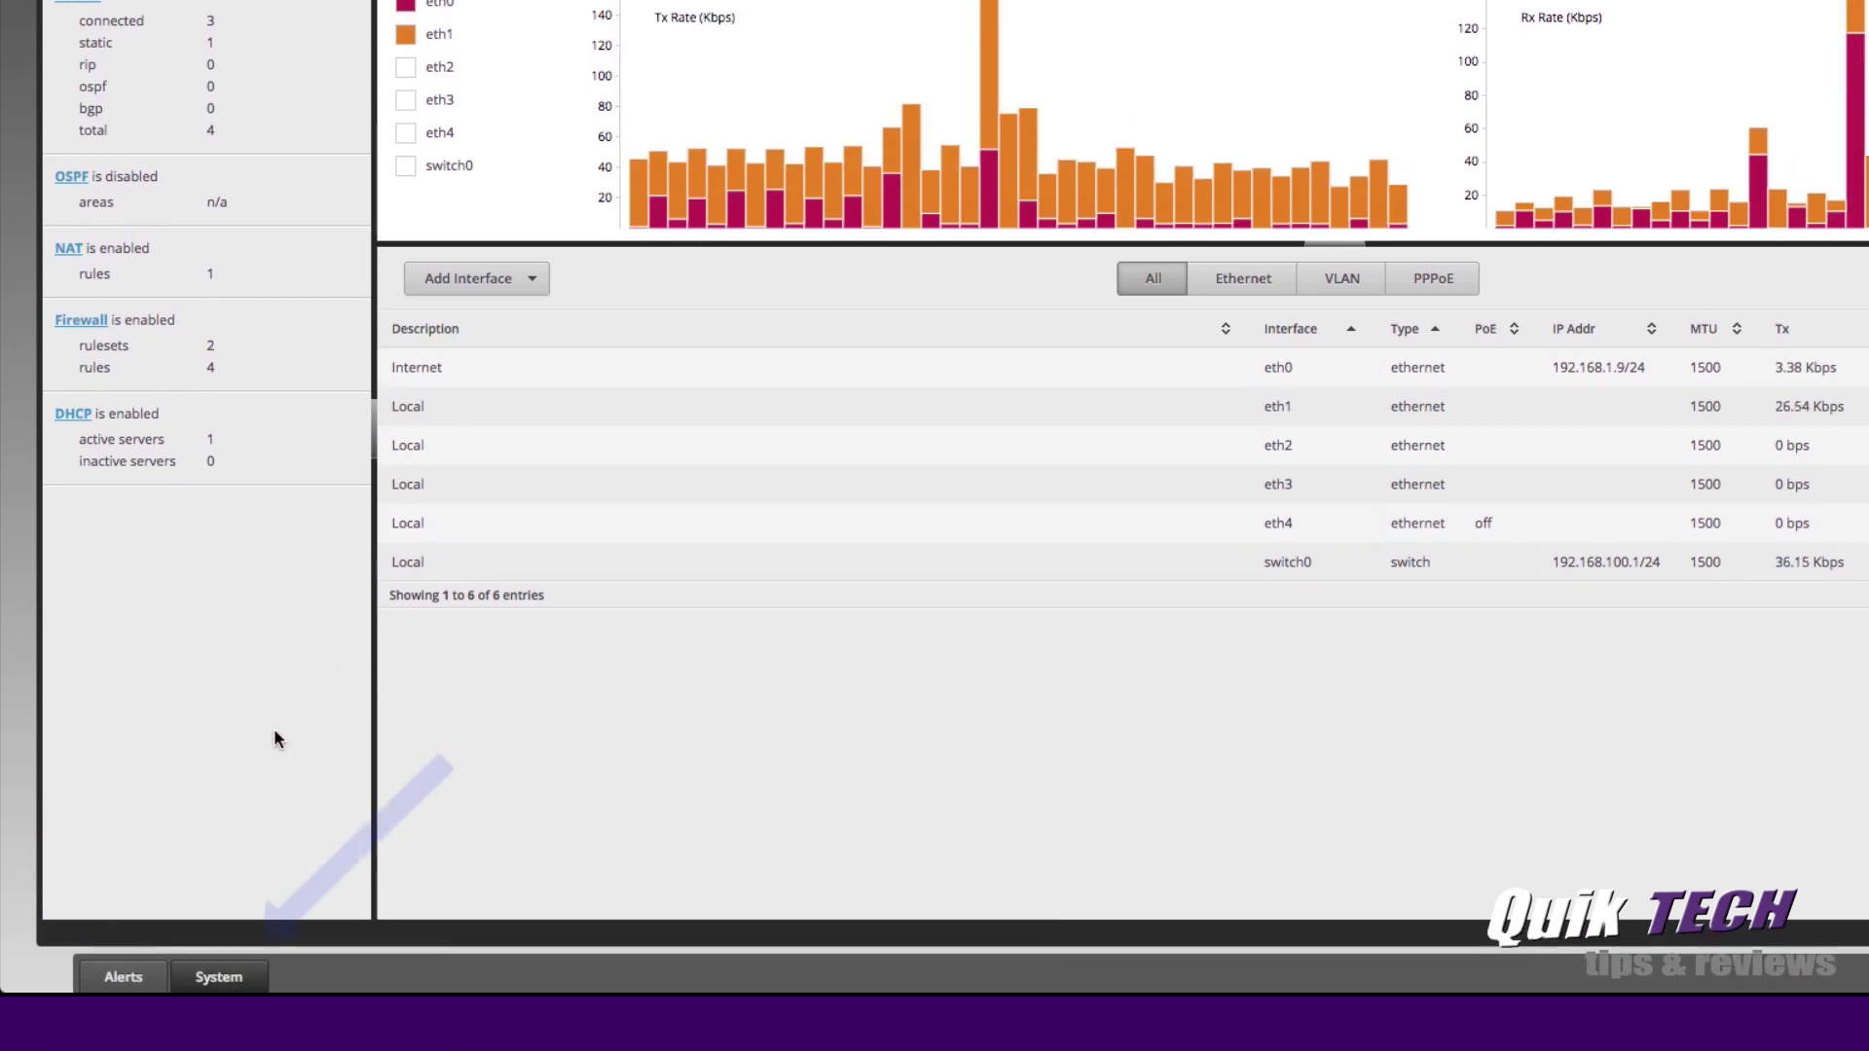
In EdgeOS System settings, enable UNMS Connection with the pasted key, save, and reload.
left_click(220, 977)
scroll(925, 676, "down", 5)
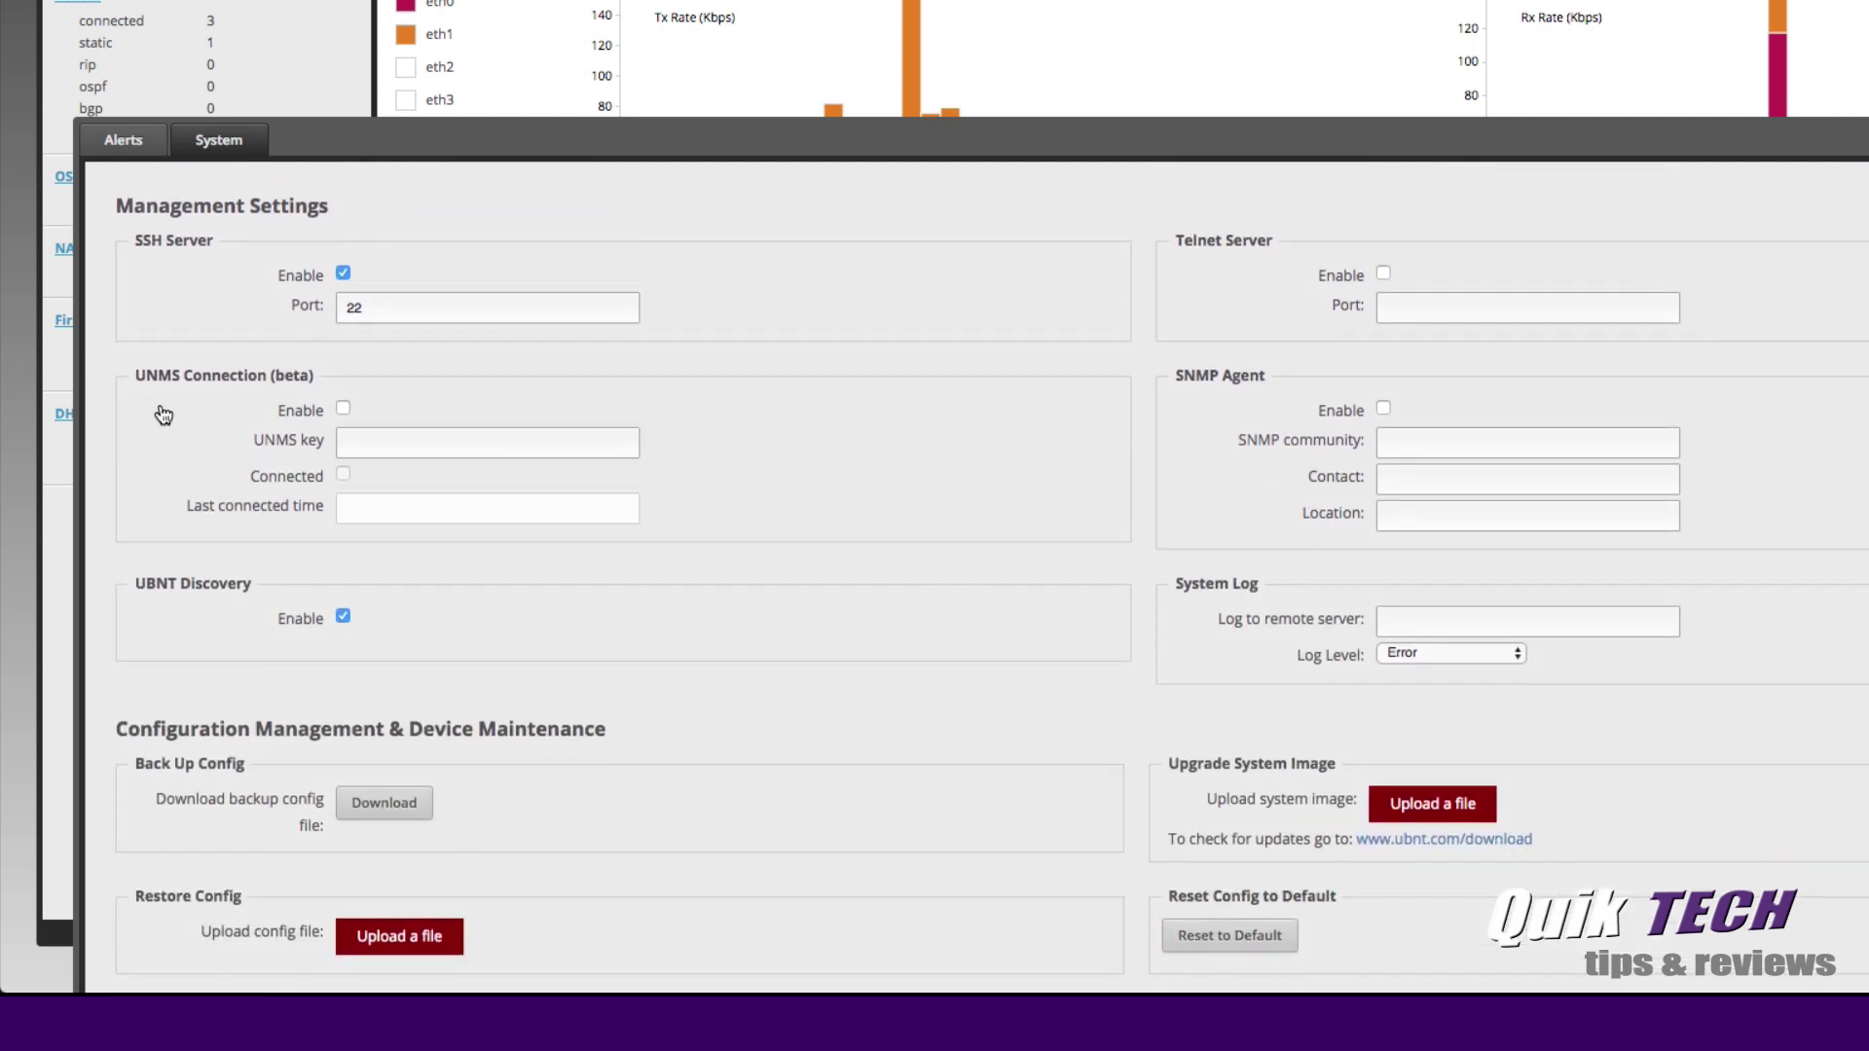
left_click(342, 408)
left_click(348, 443)
right_click(351, 445)
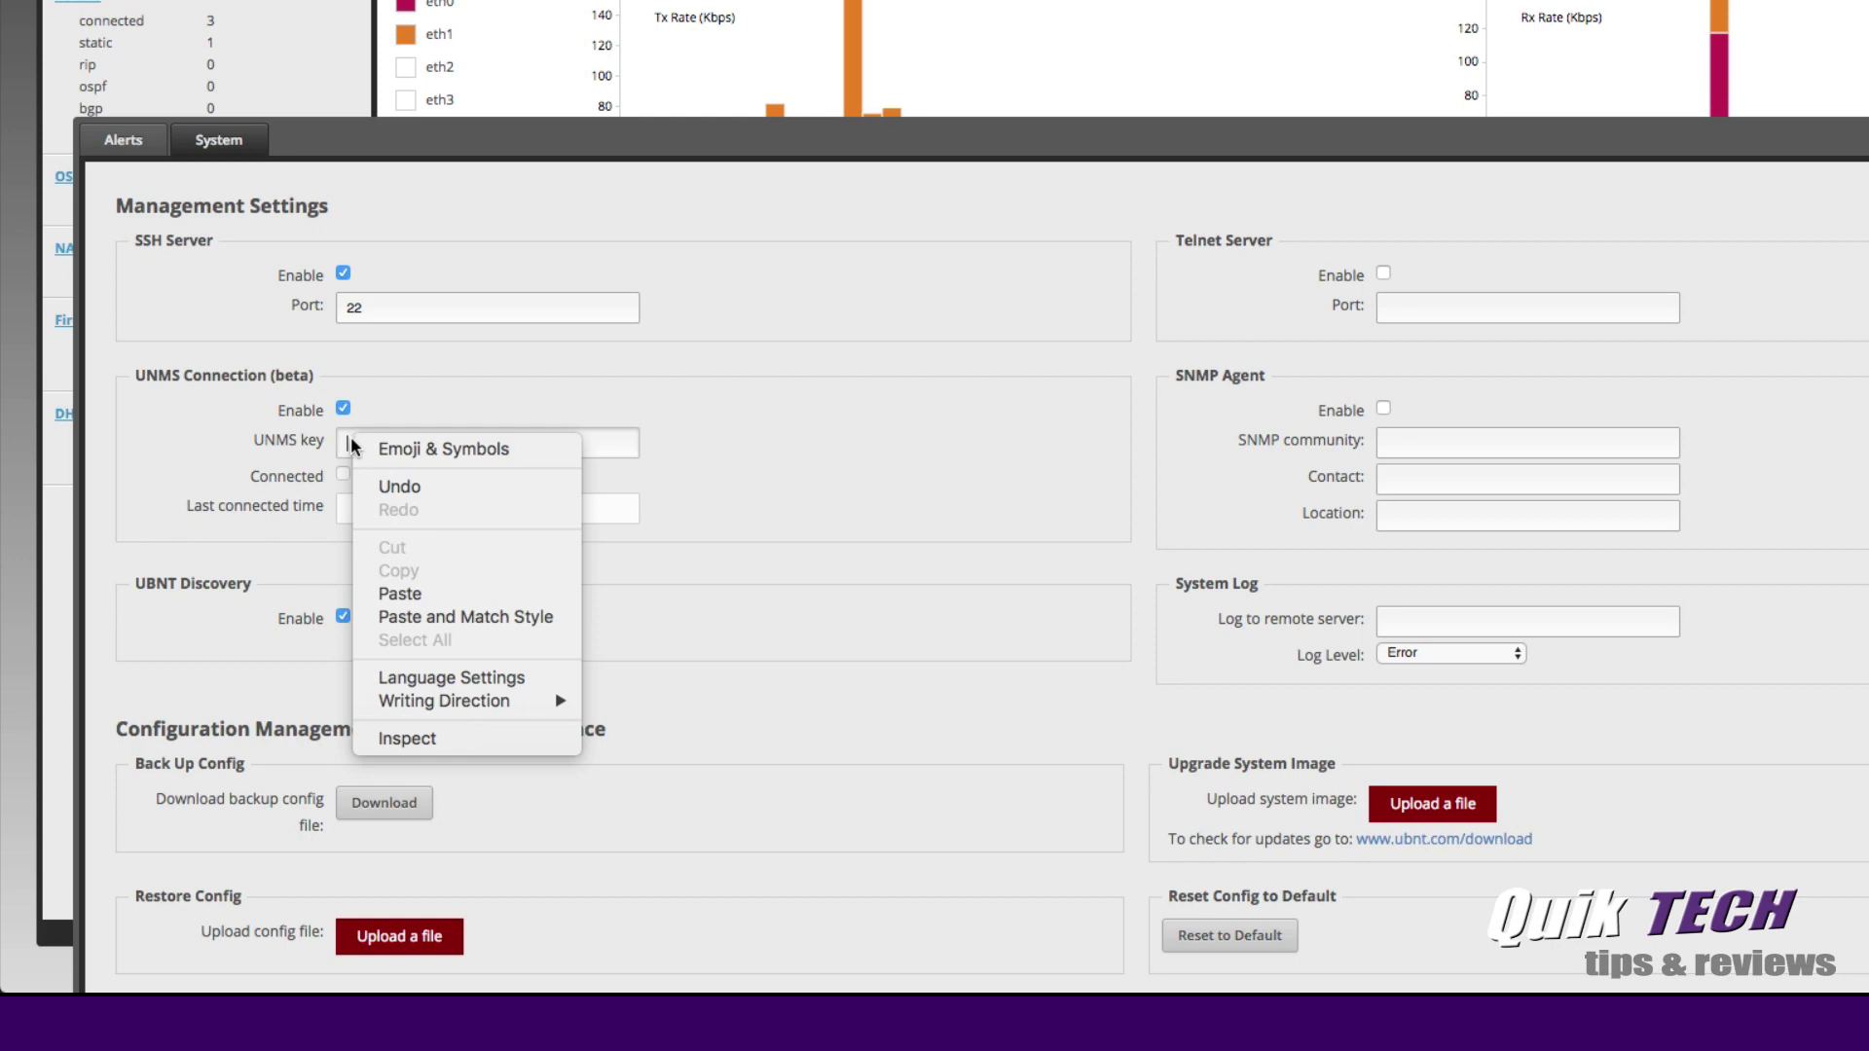
left_click(395, 592)
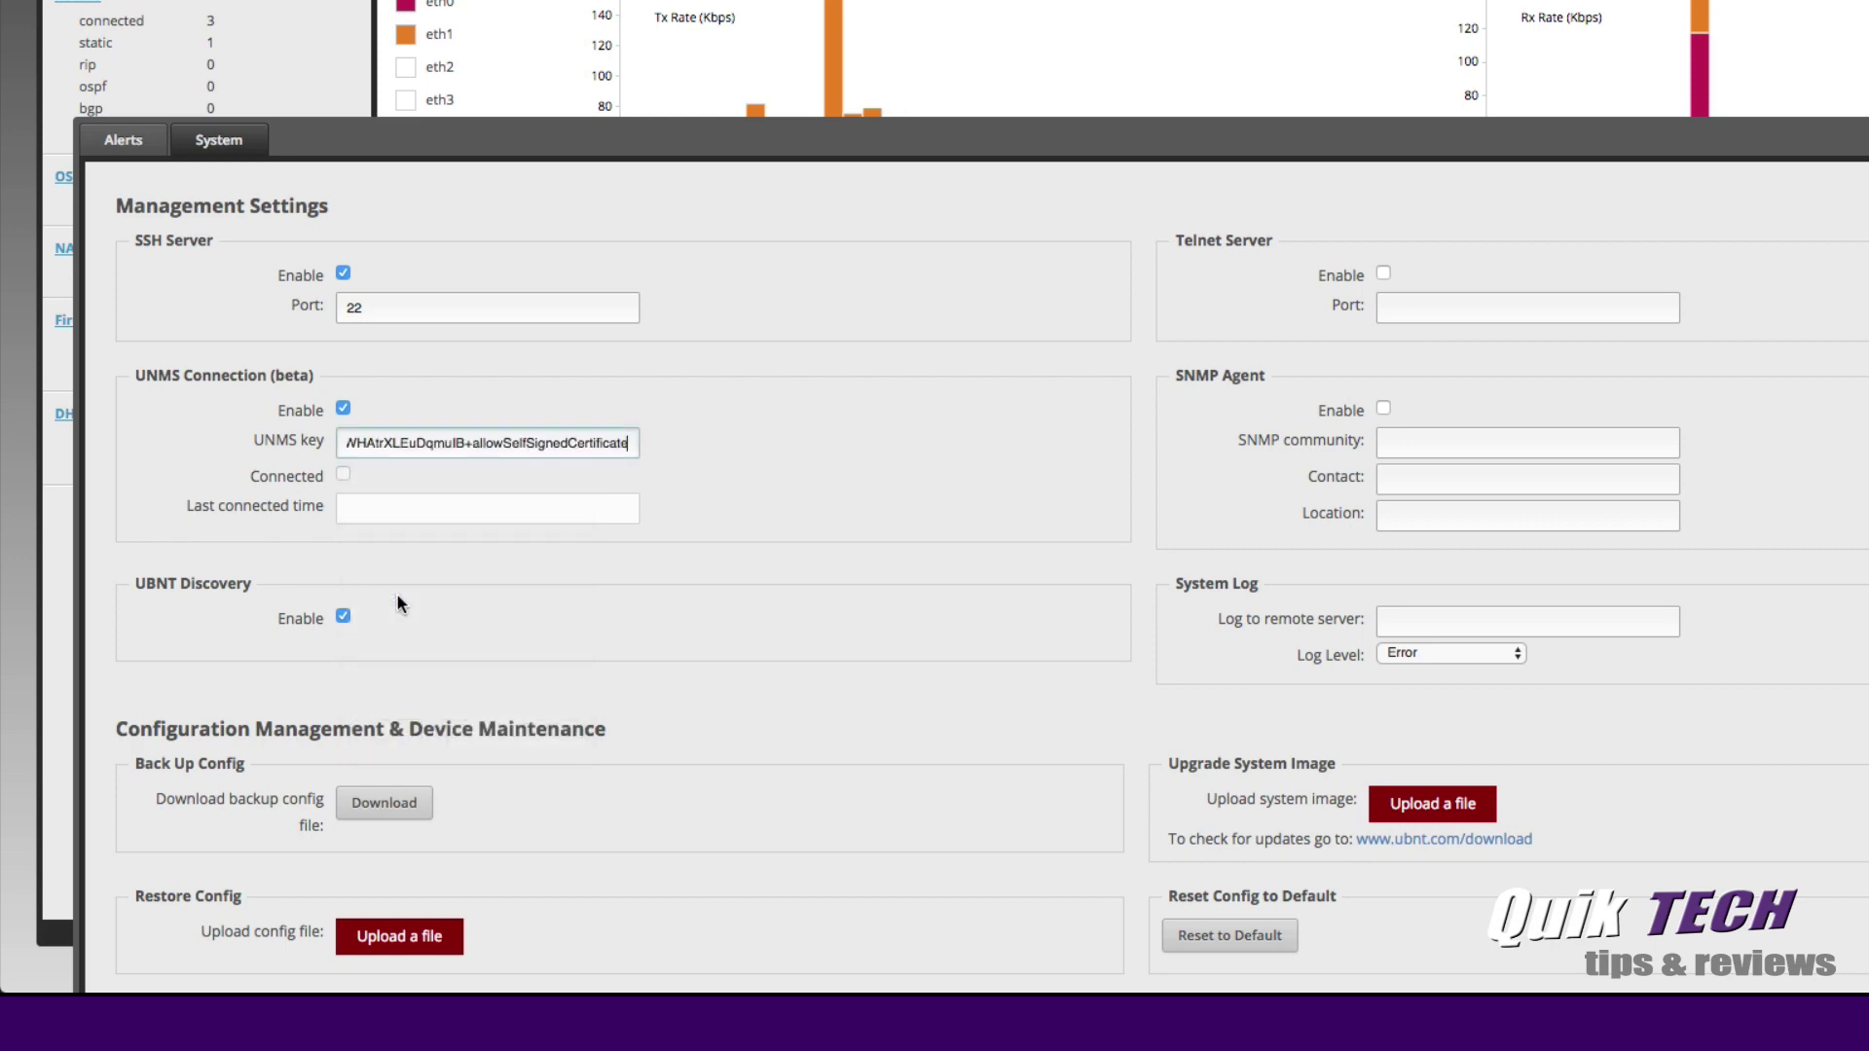
scroll(652, 643, "down", 5)
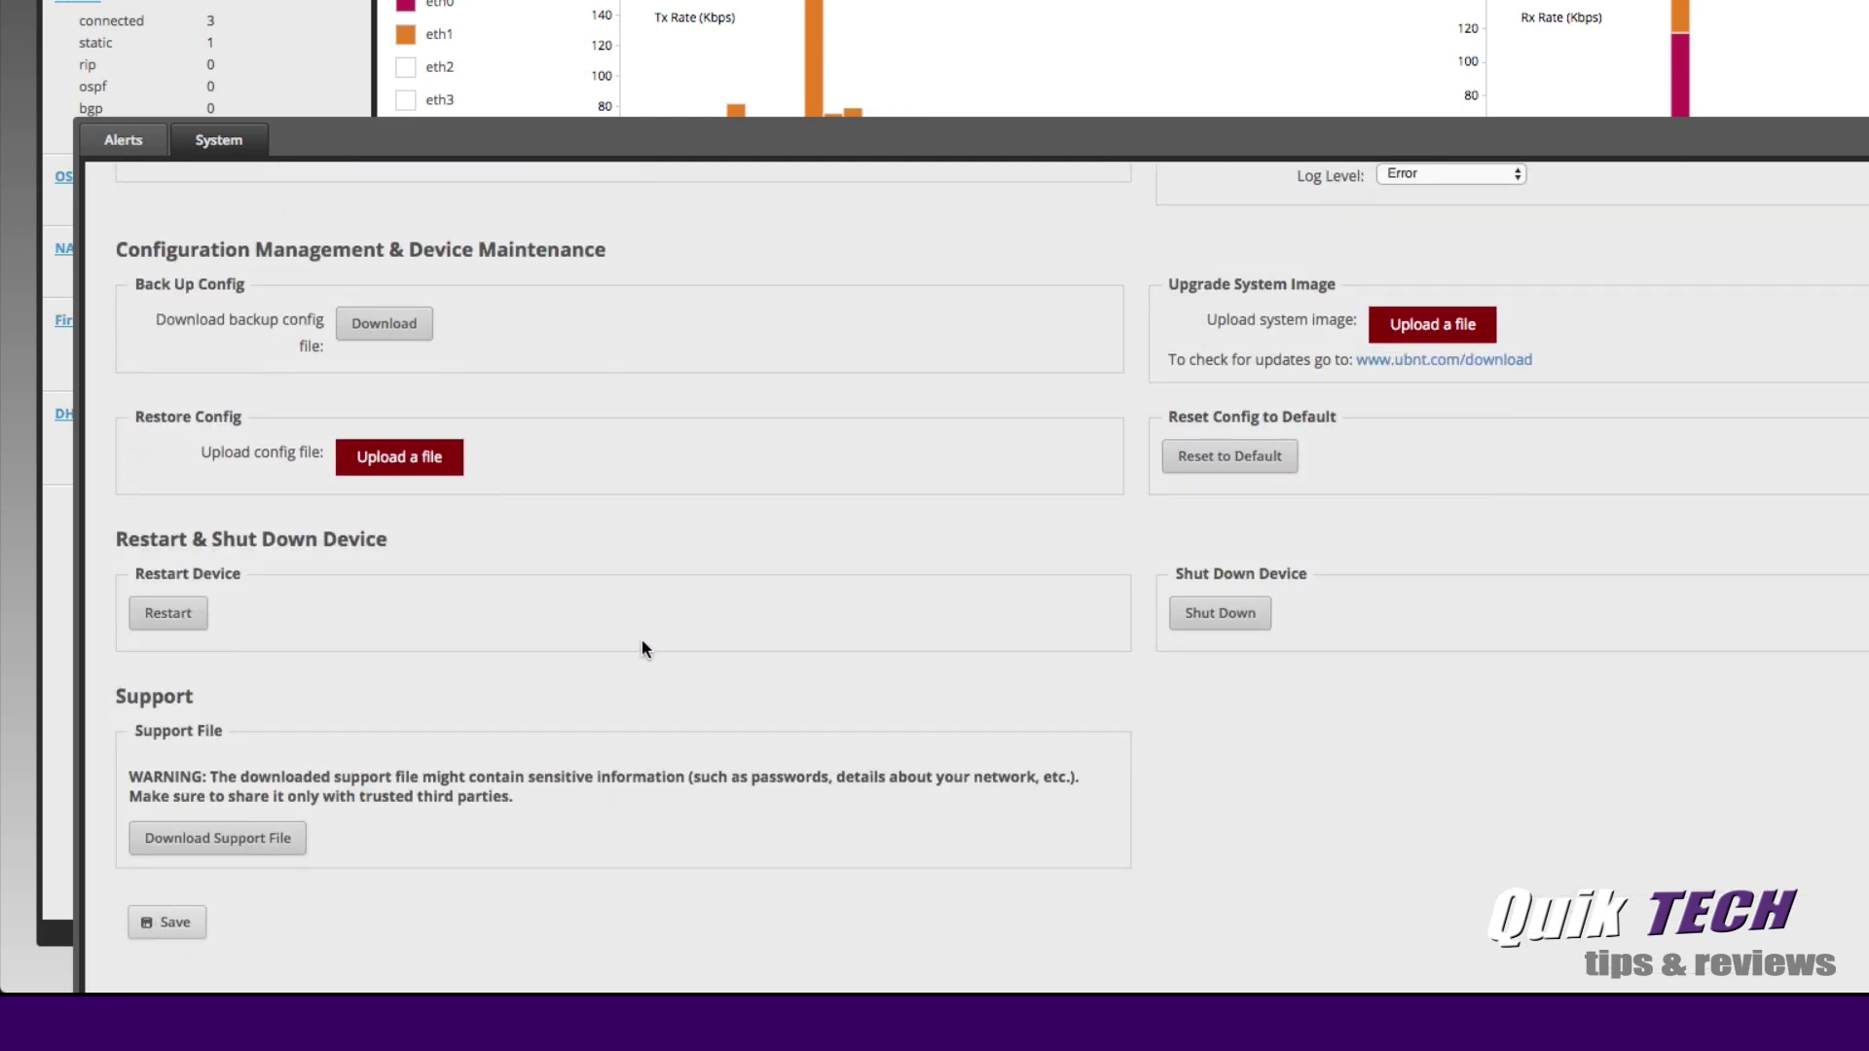
left_click(169, 922)
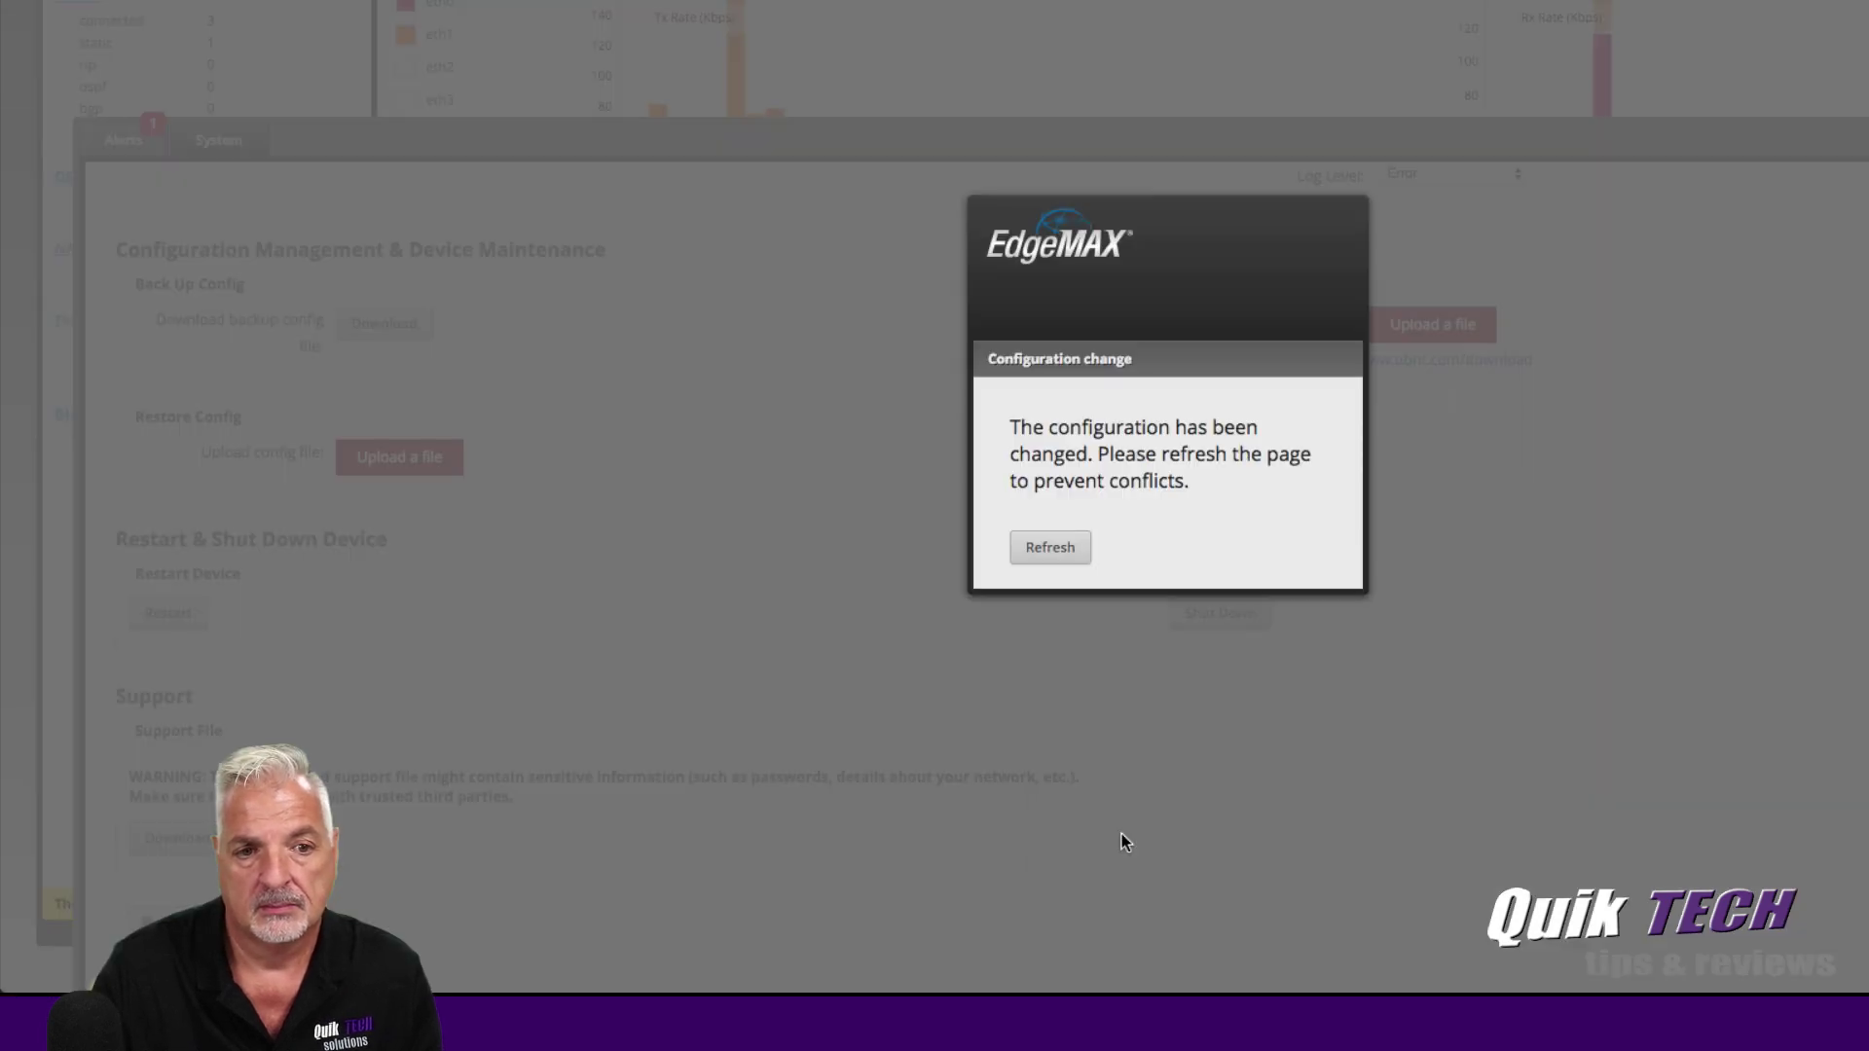
left_click(1051, 551)
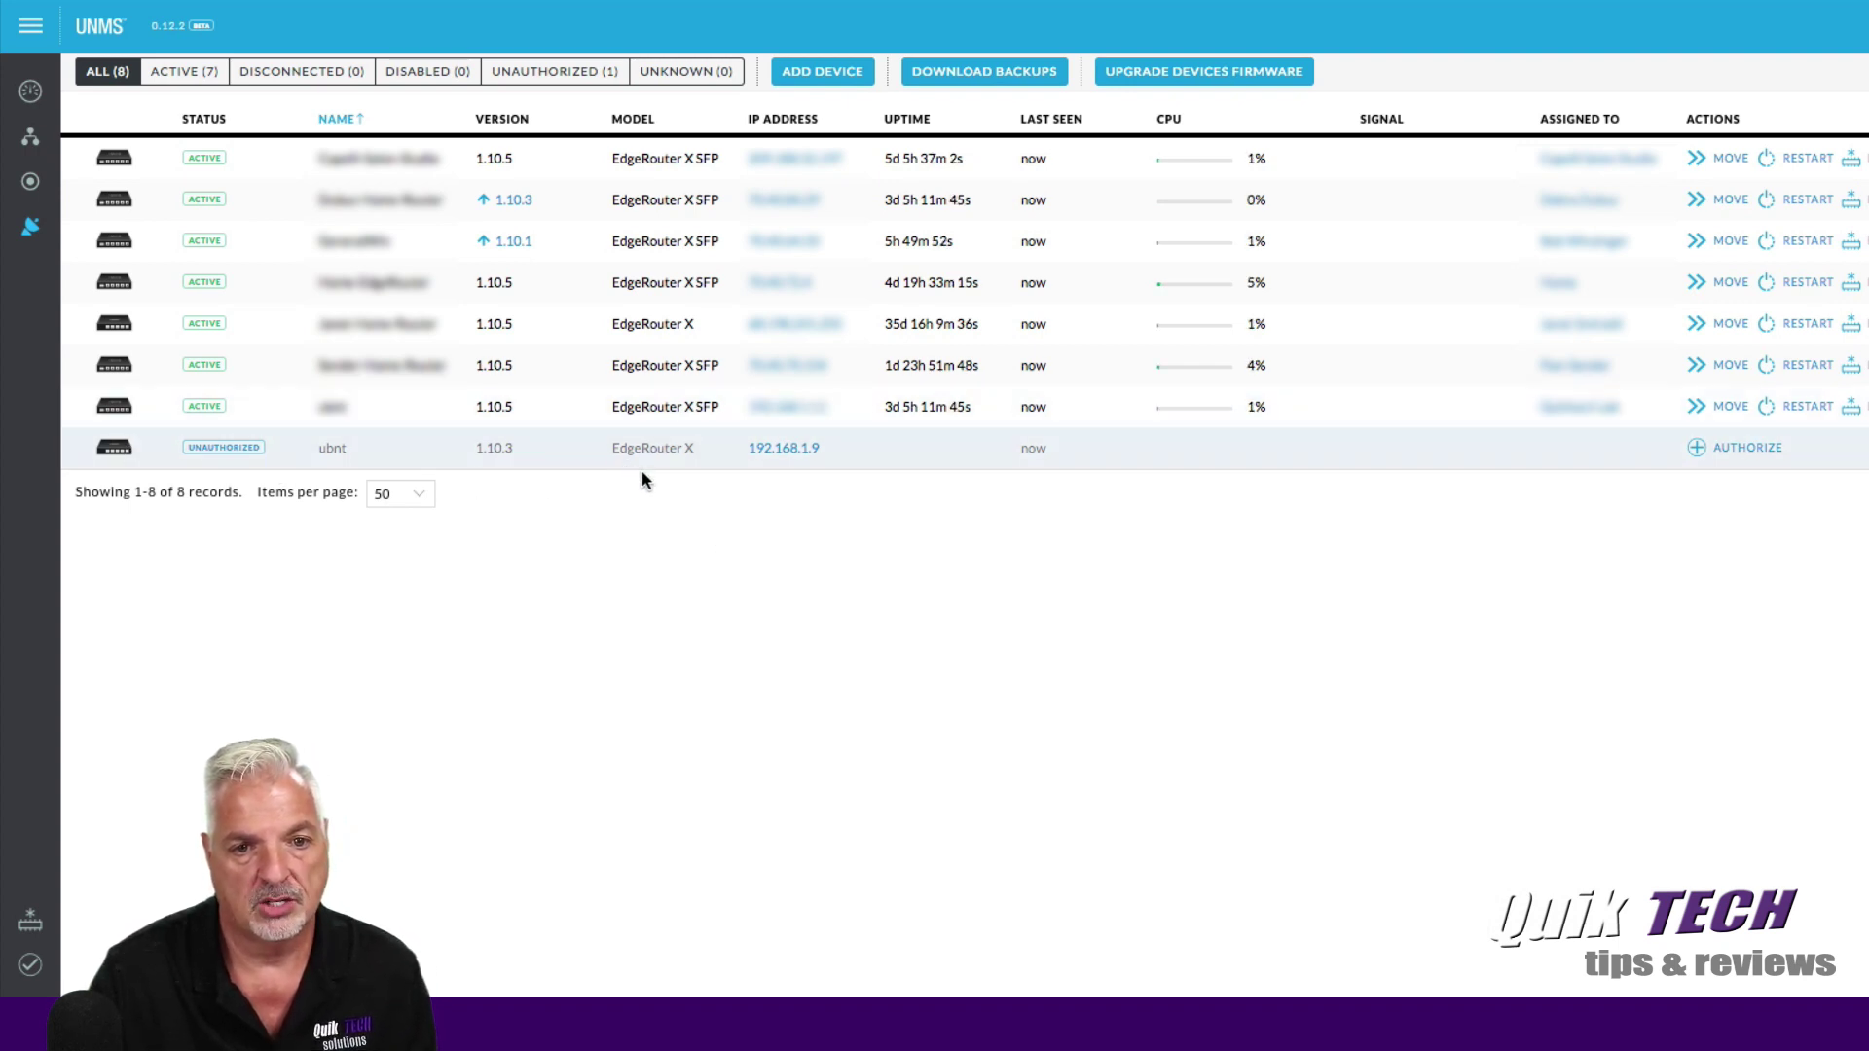
Authorize the ubnt EdgeRouter X, assigning it to the Lab site.
left_click(1739, 449)
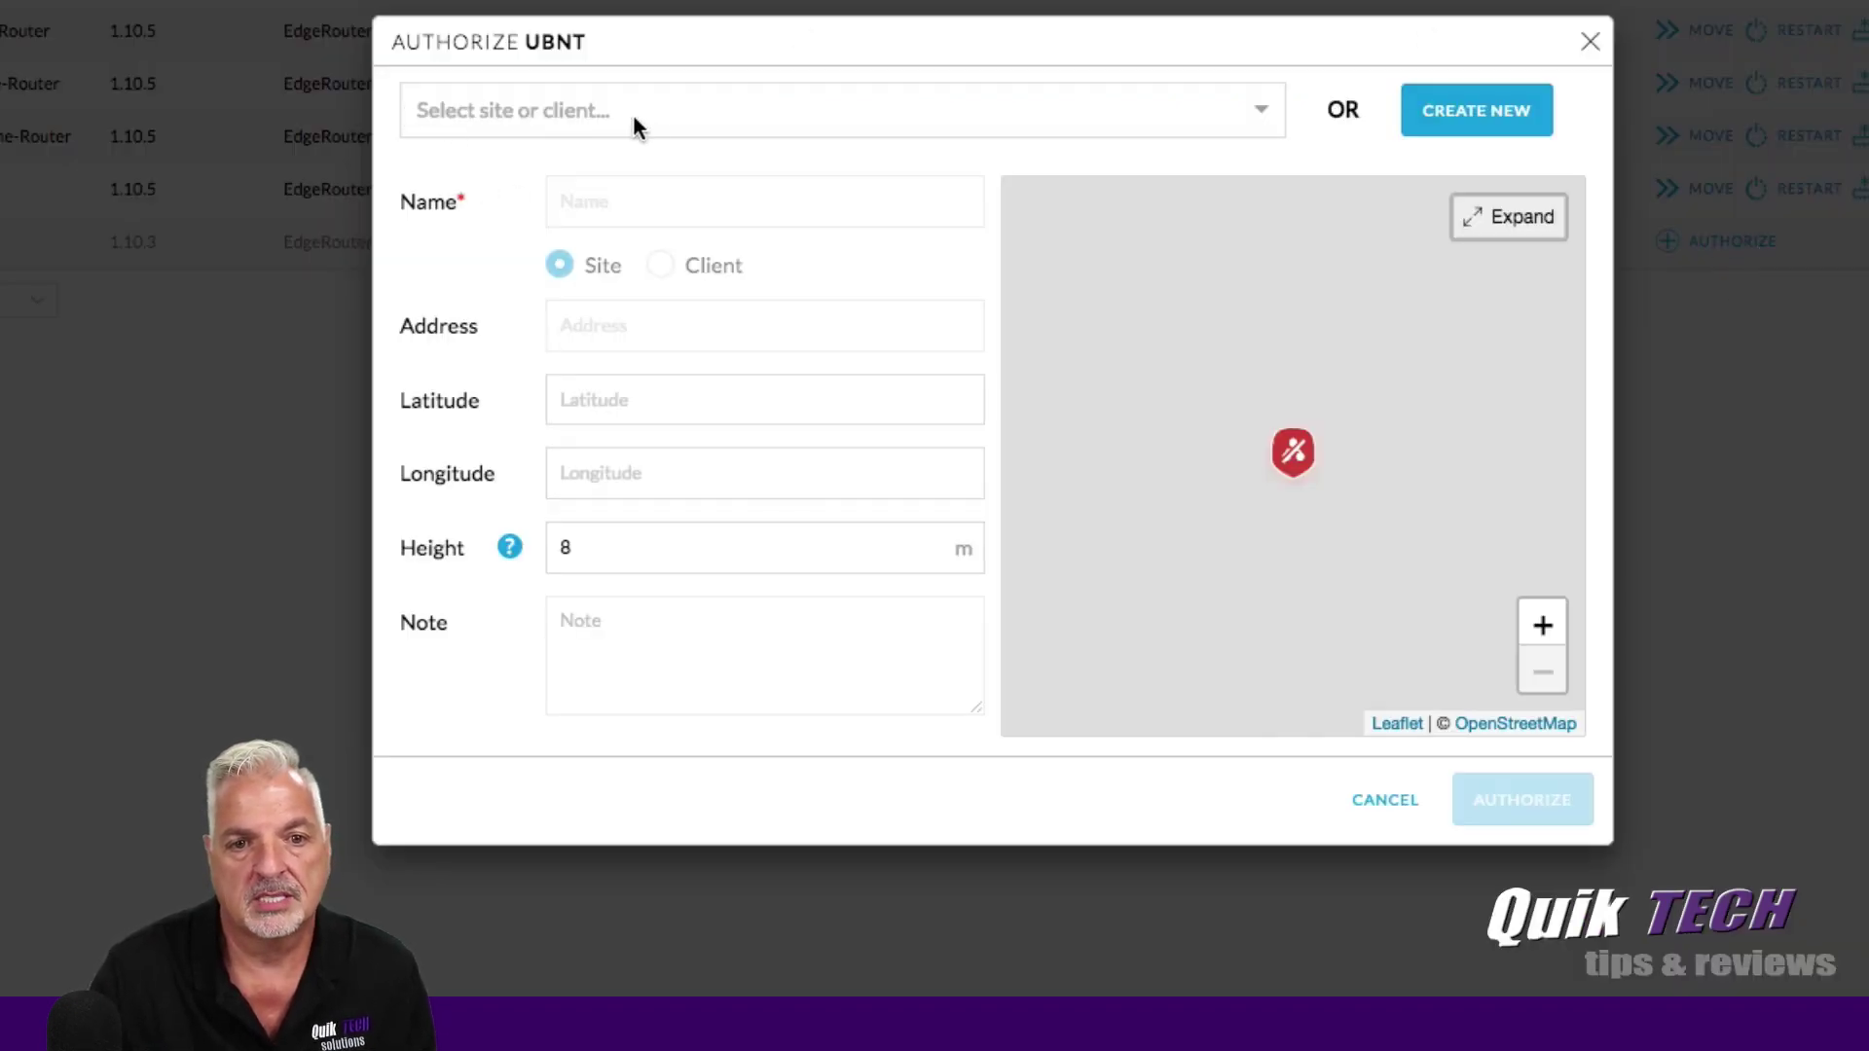
left_click(1259, 115)
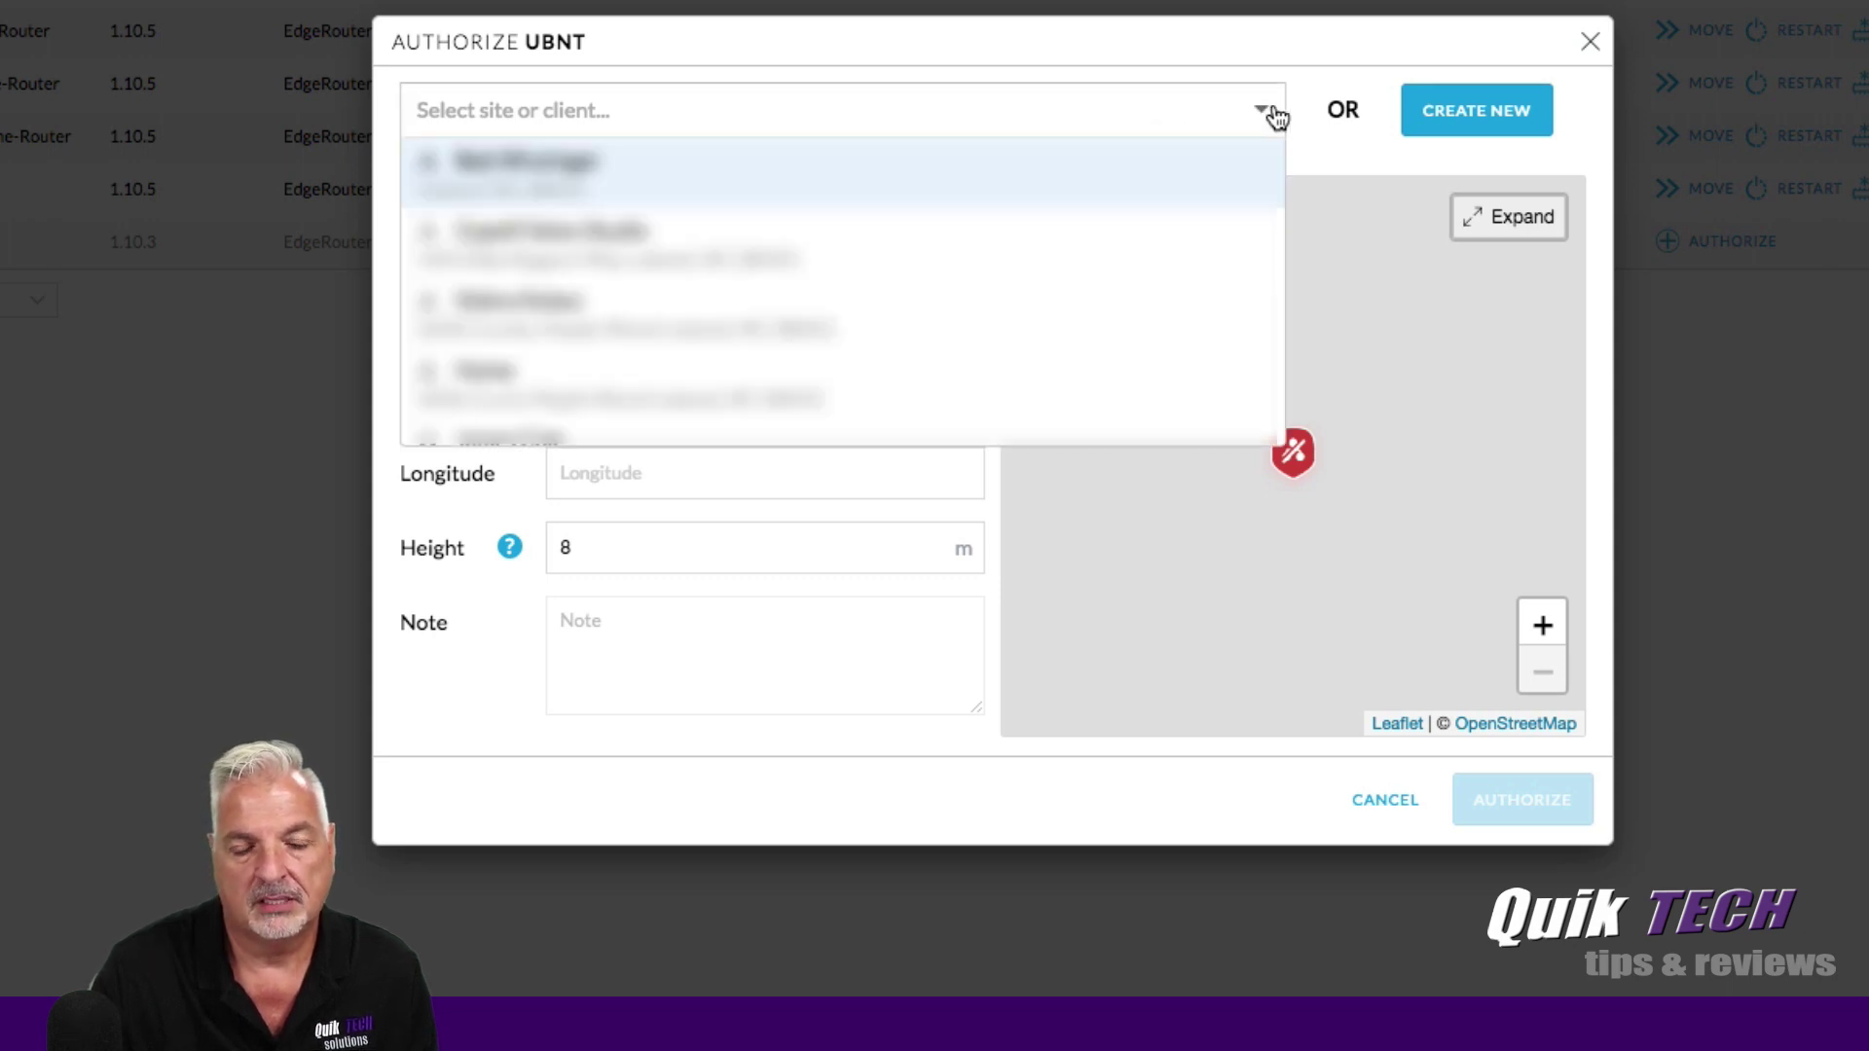
scroll(1091, 200, "down", 5)
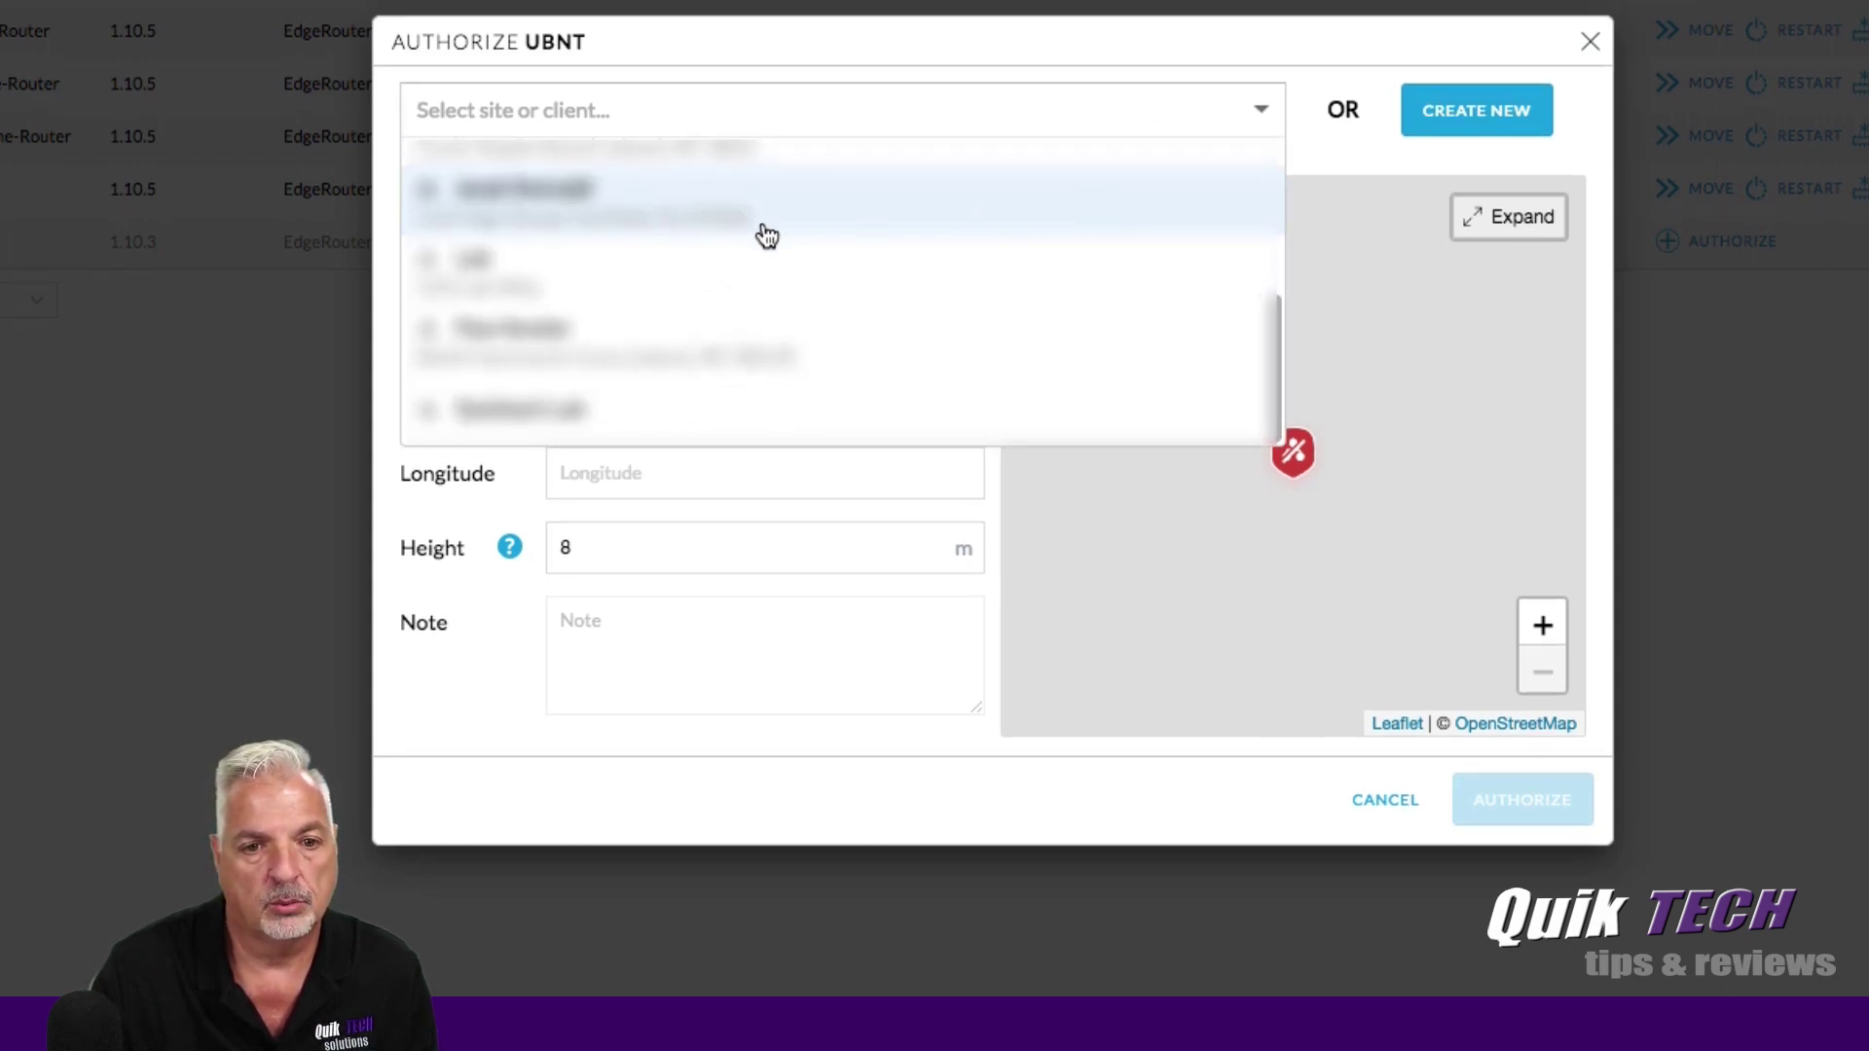
left_click(477, 276)
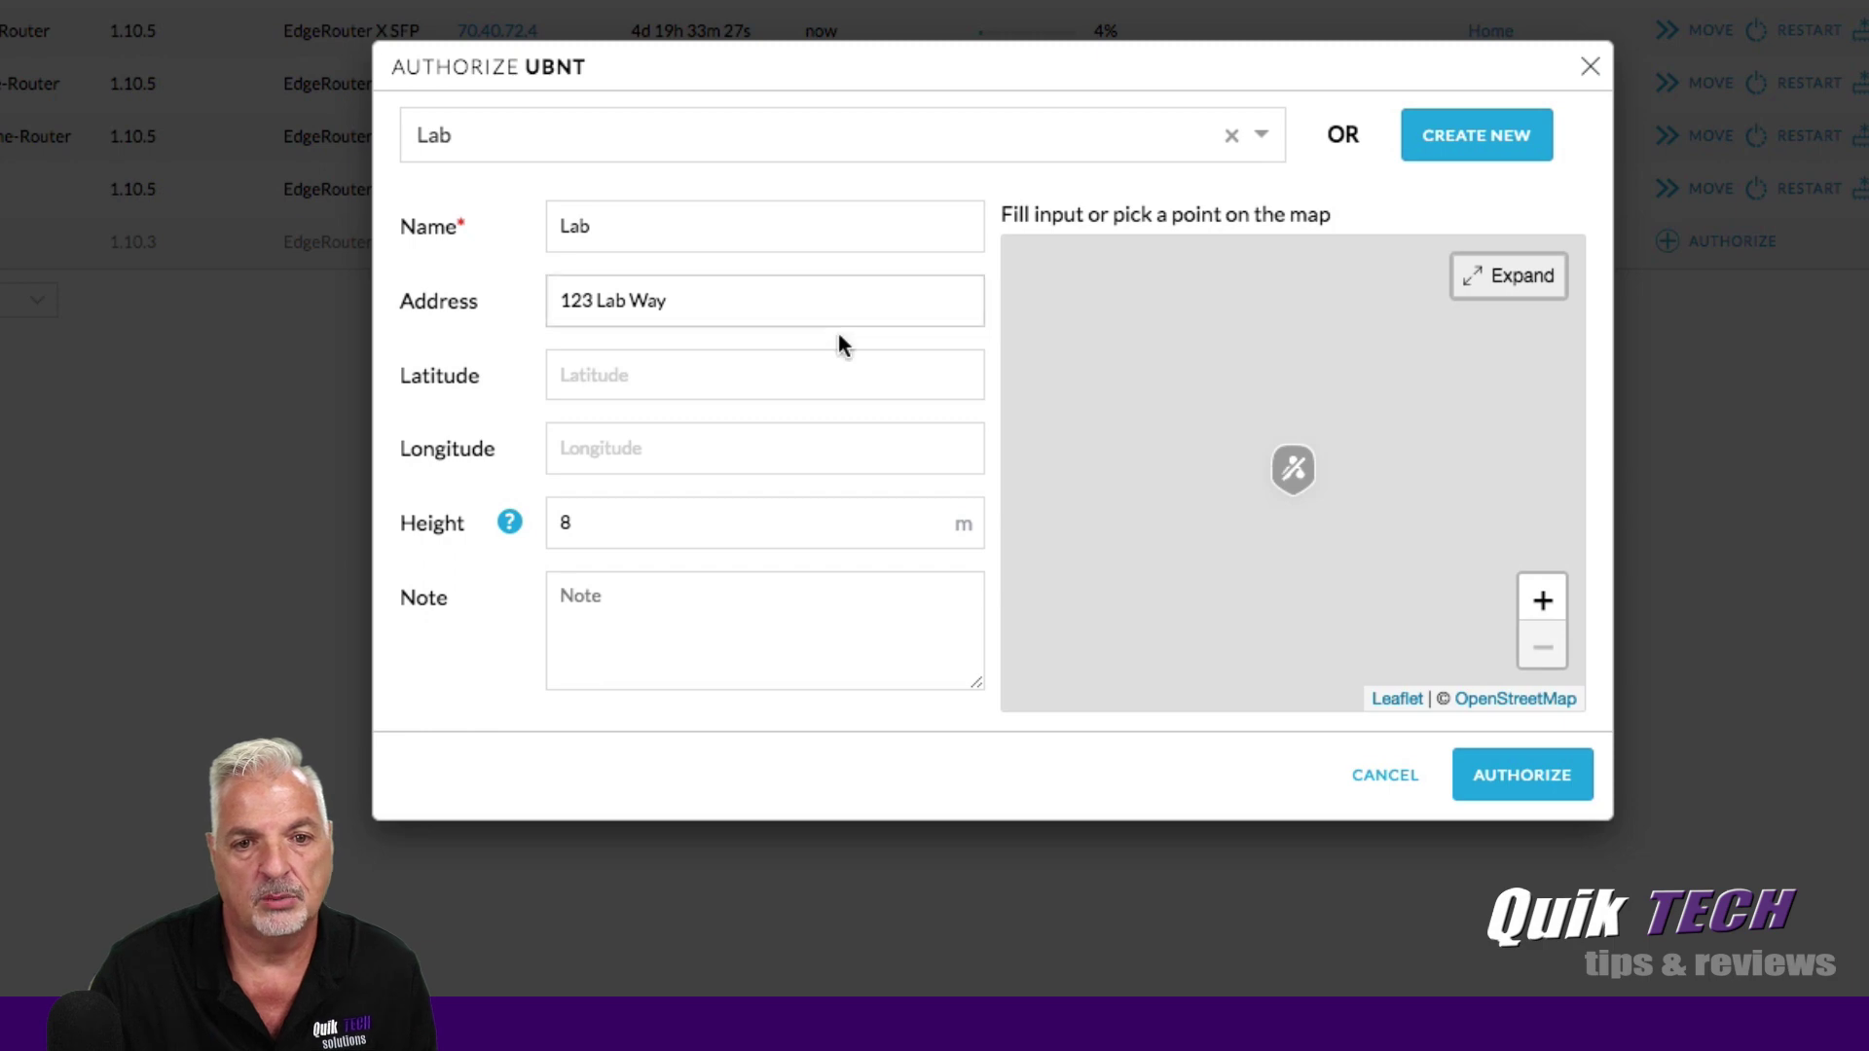
left_click(1519, 784)
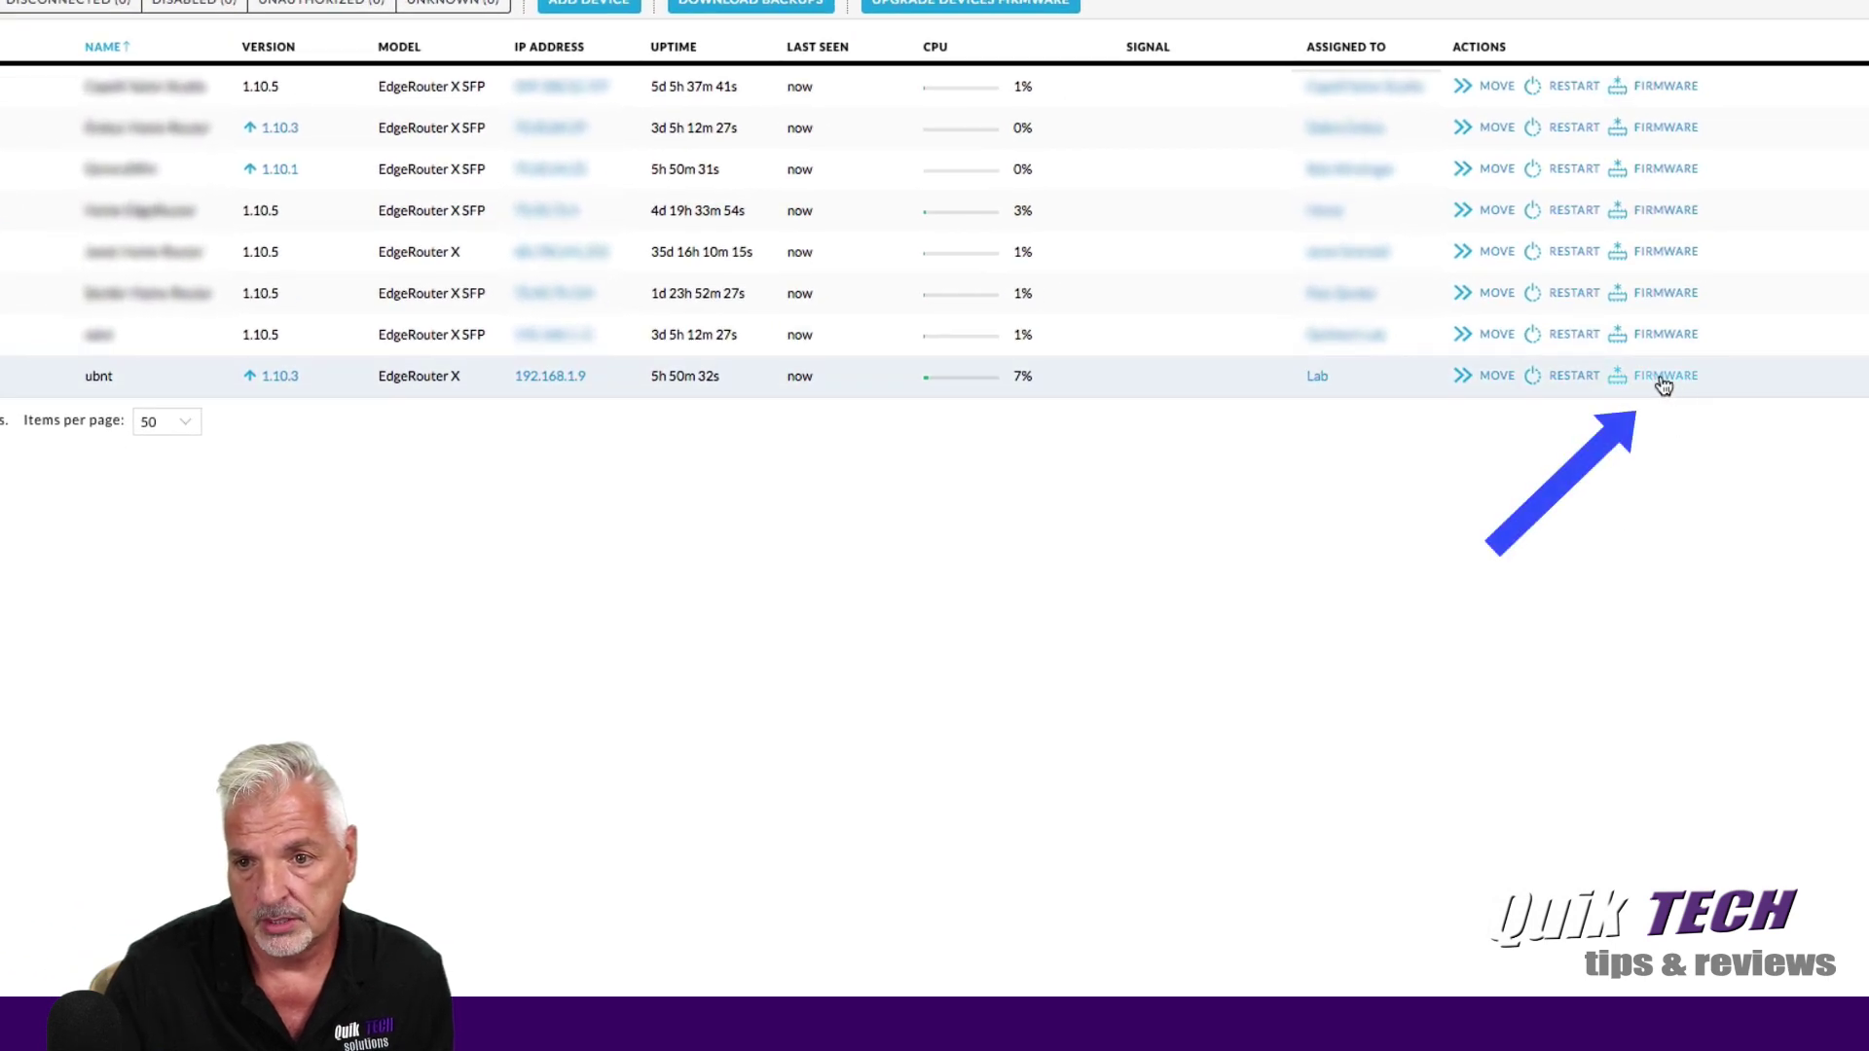
Upgrade the ubnt EdgeRouter X firmware from 1.10.3 to 1.10.5.
left_click(1664, 379)
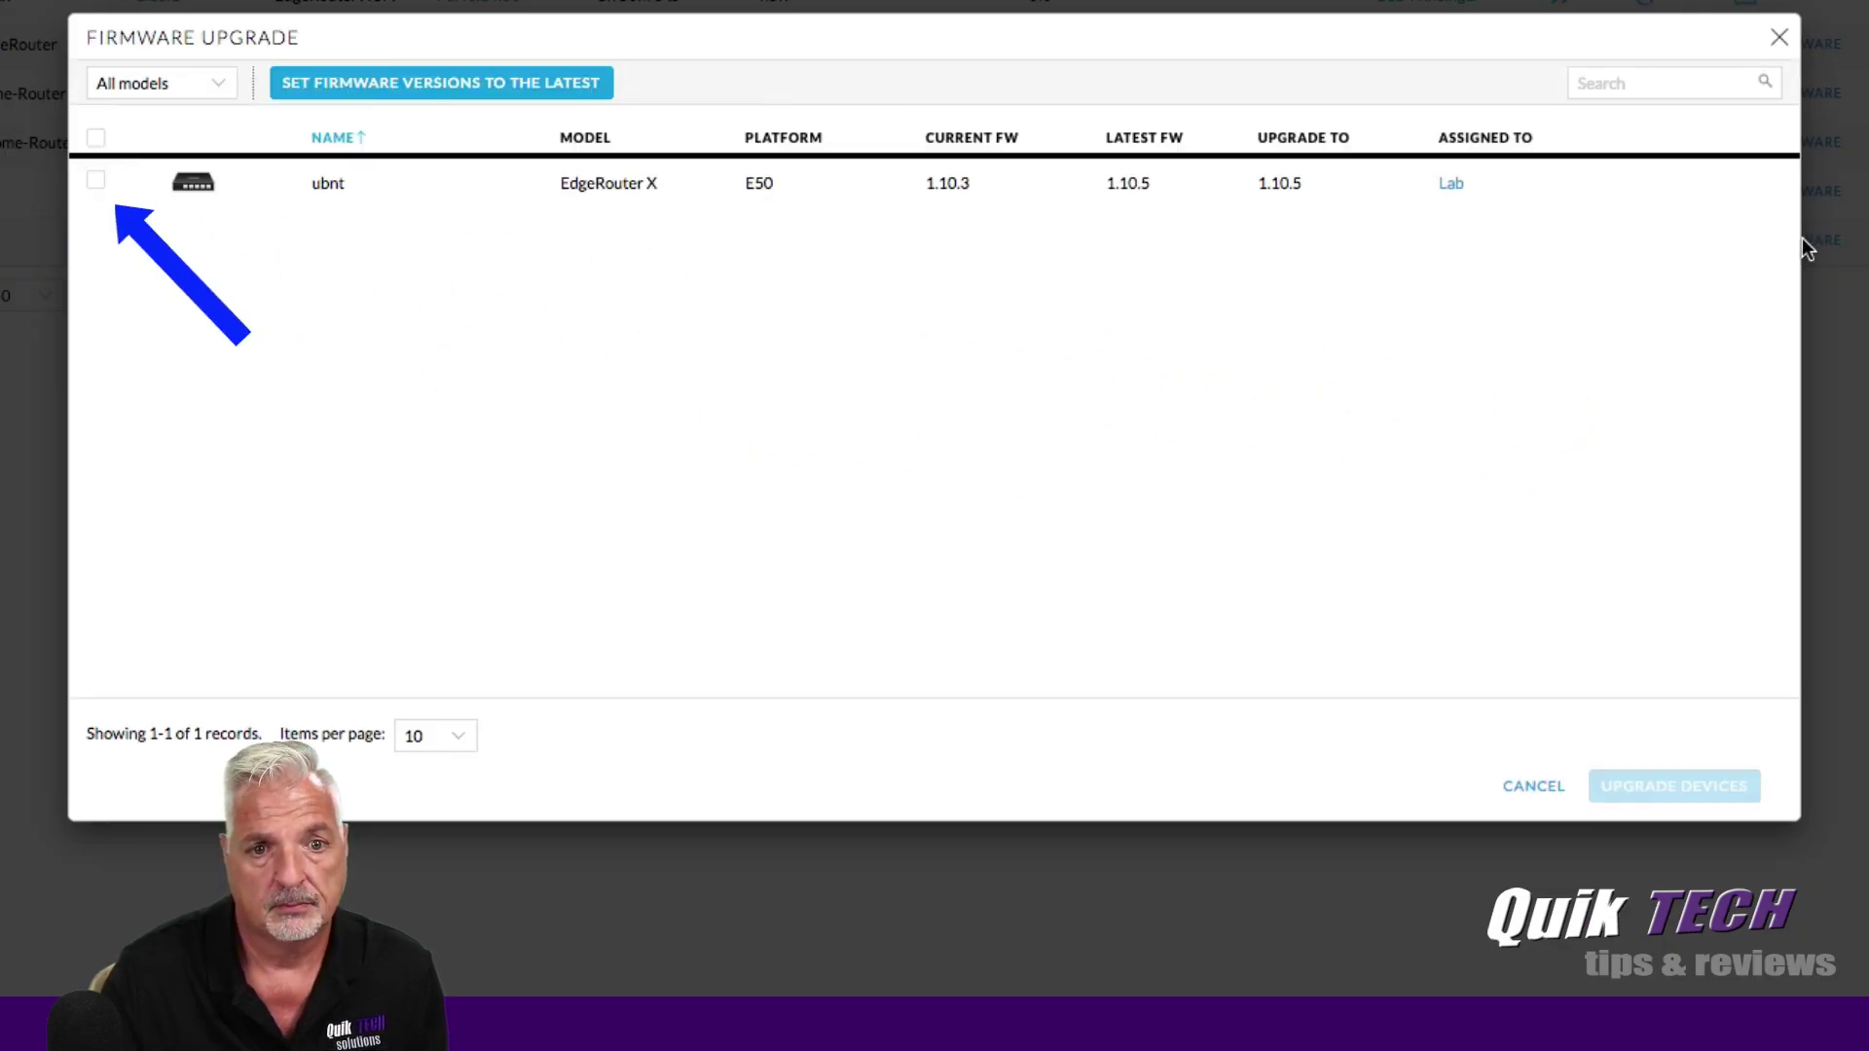
left_click(99, 183)
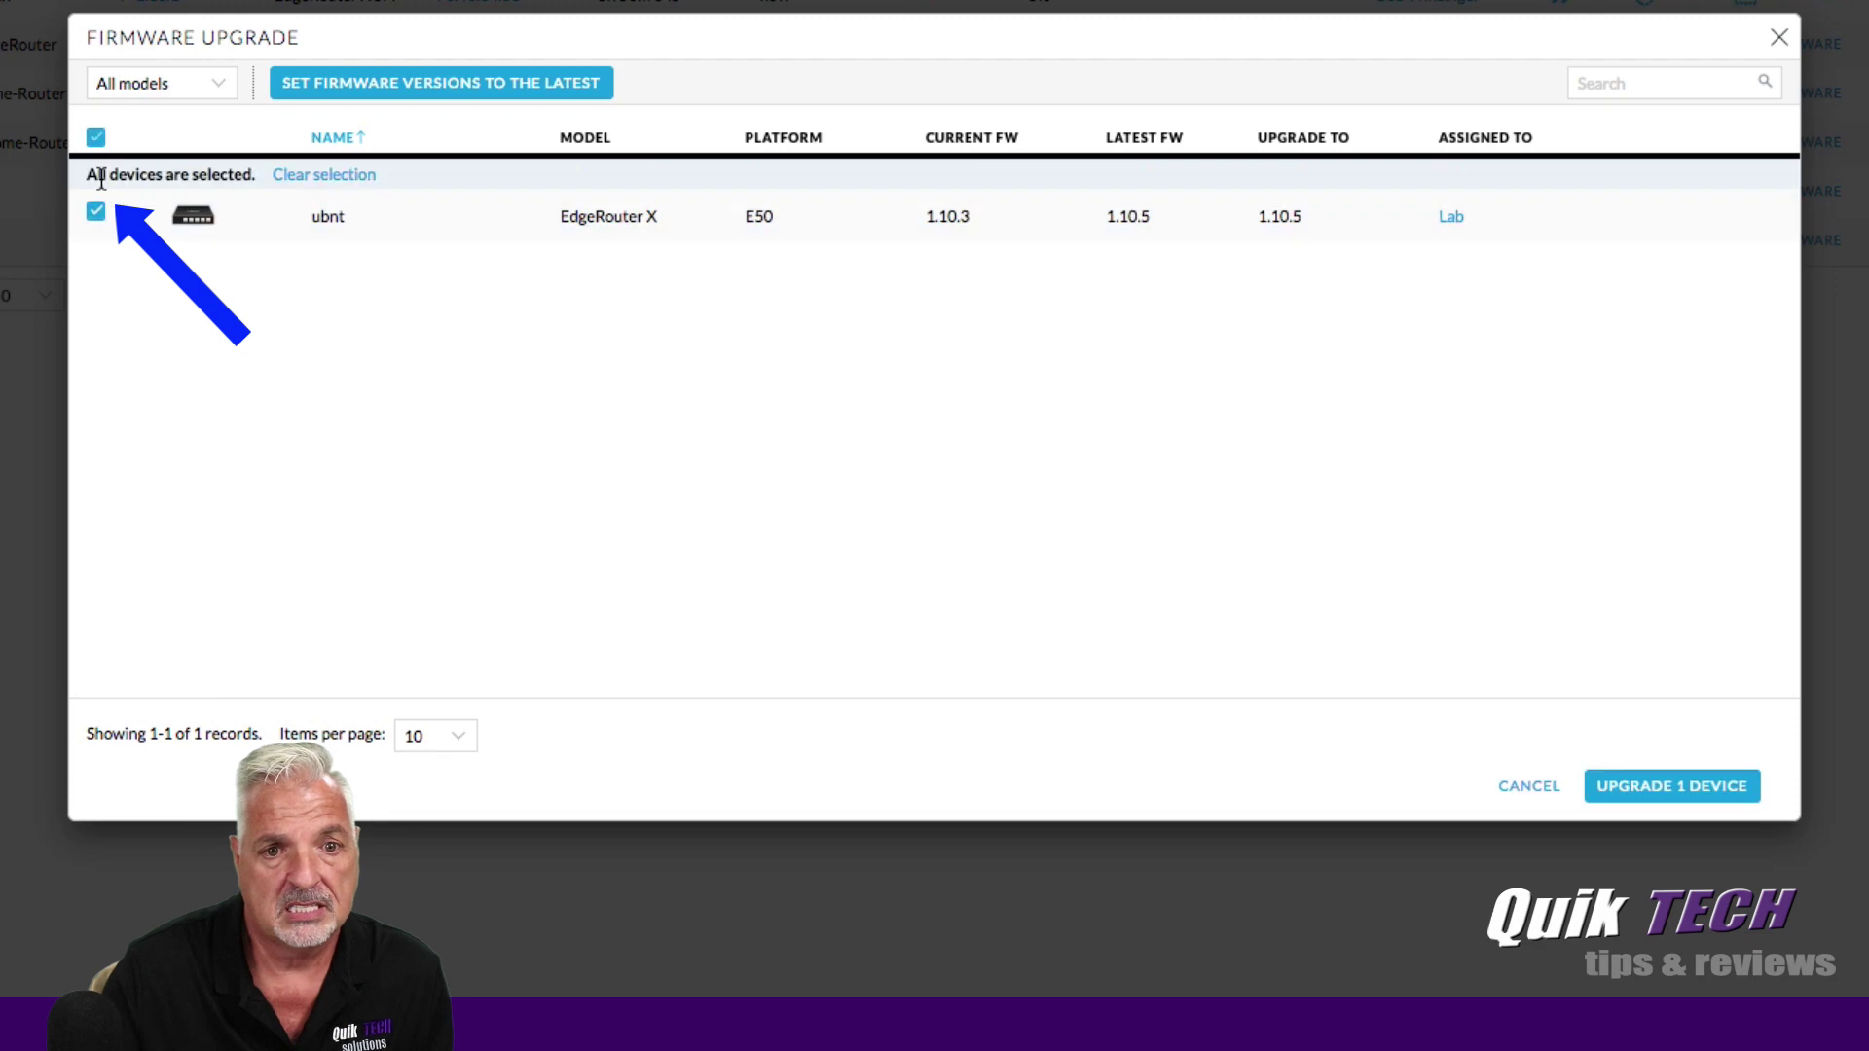
left_click(1665, 796)
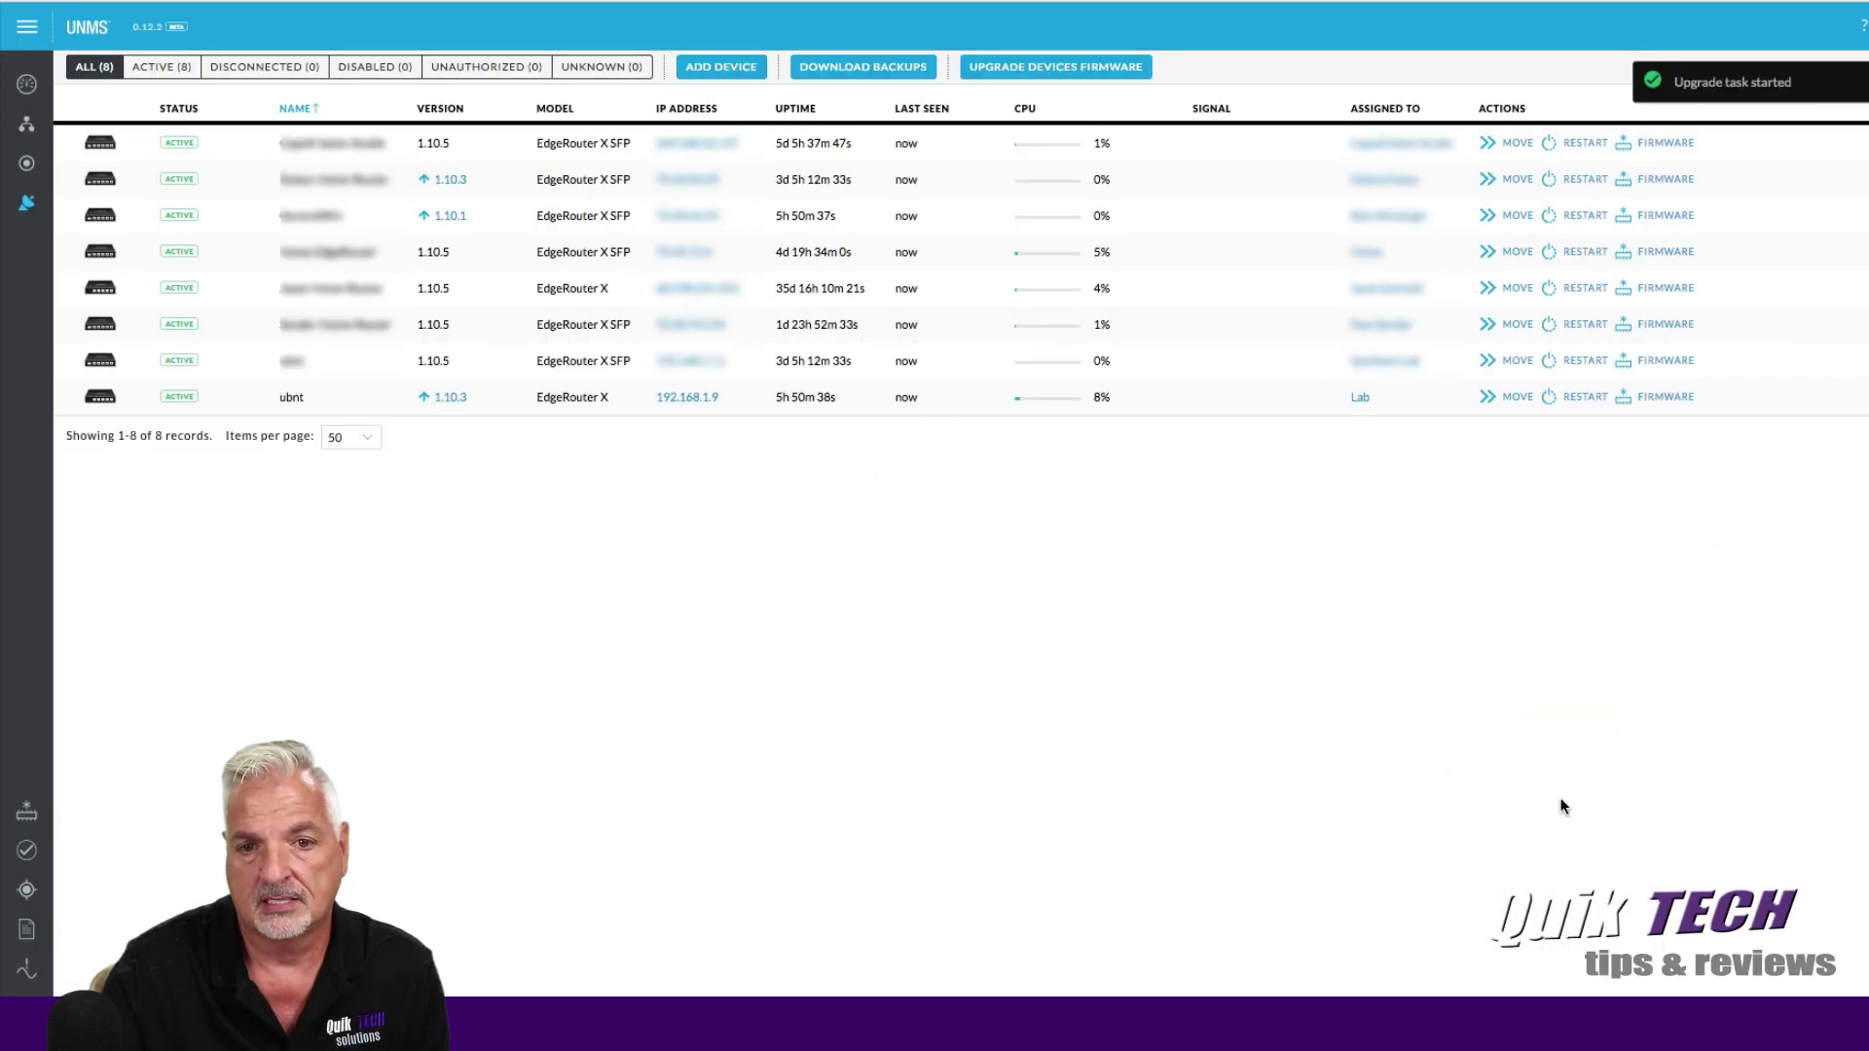